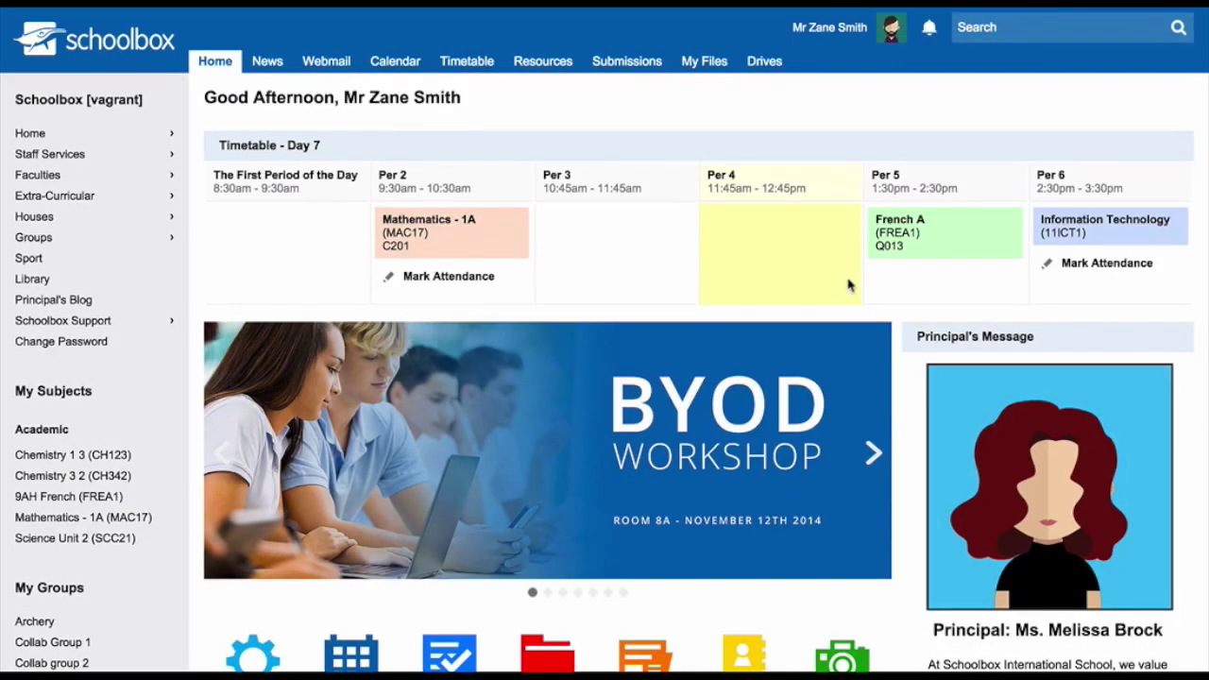
- Scroll down the staff dashboard and back up to the top
scroll(848, 285, down, 5)
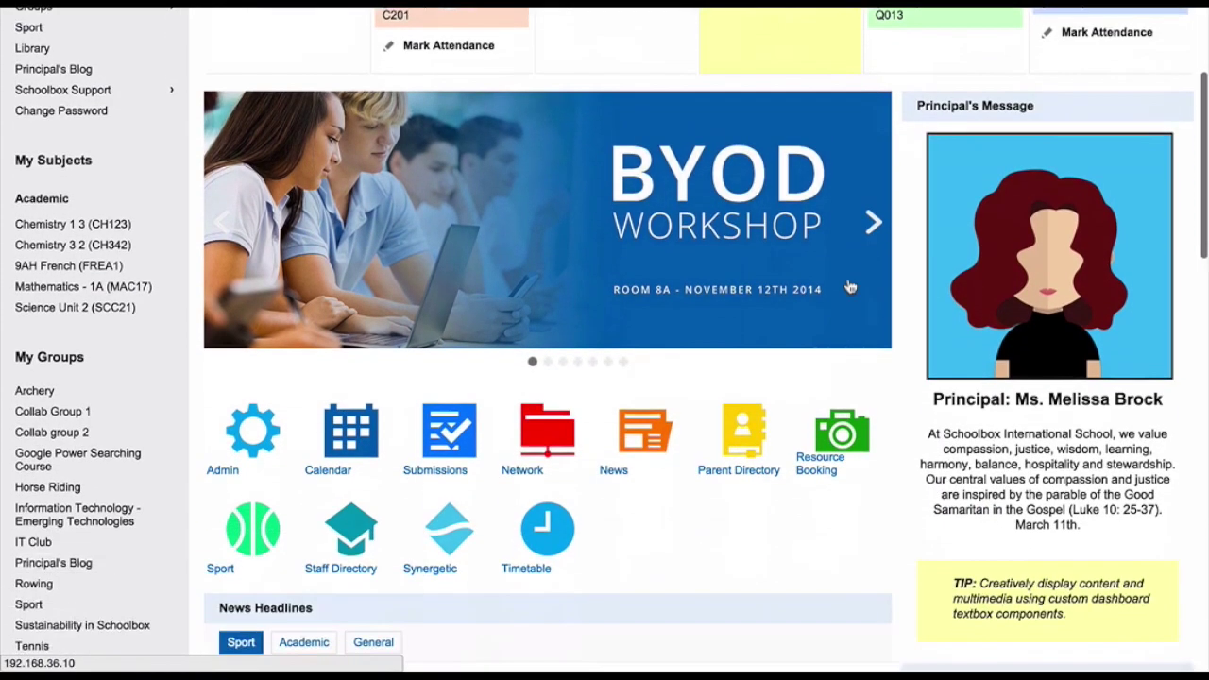
scroll(849, 285, down, 10)
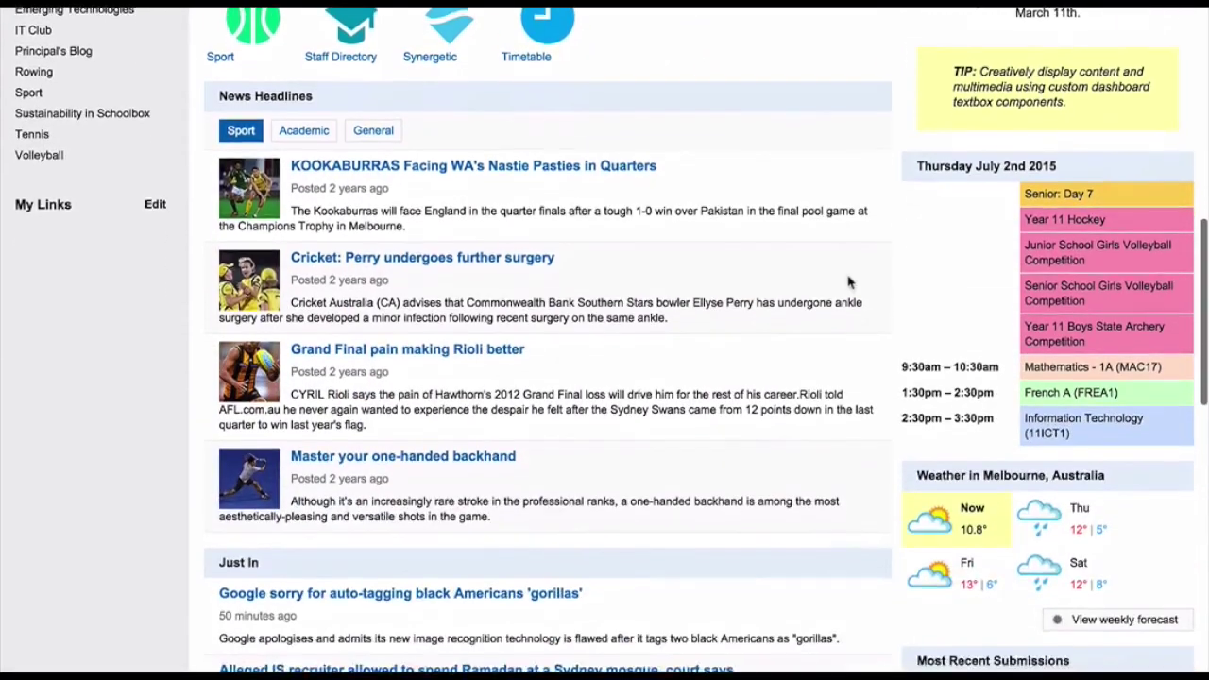
scroll(848, 281, down, 10)
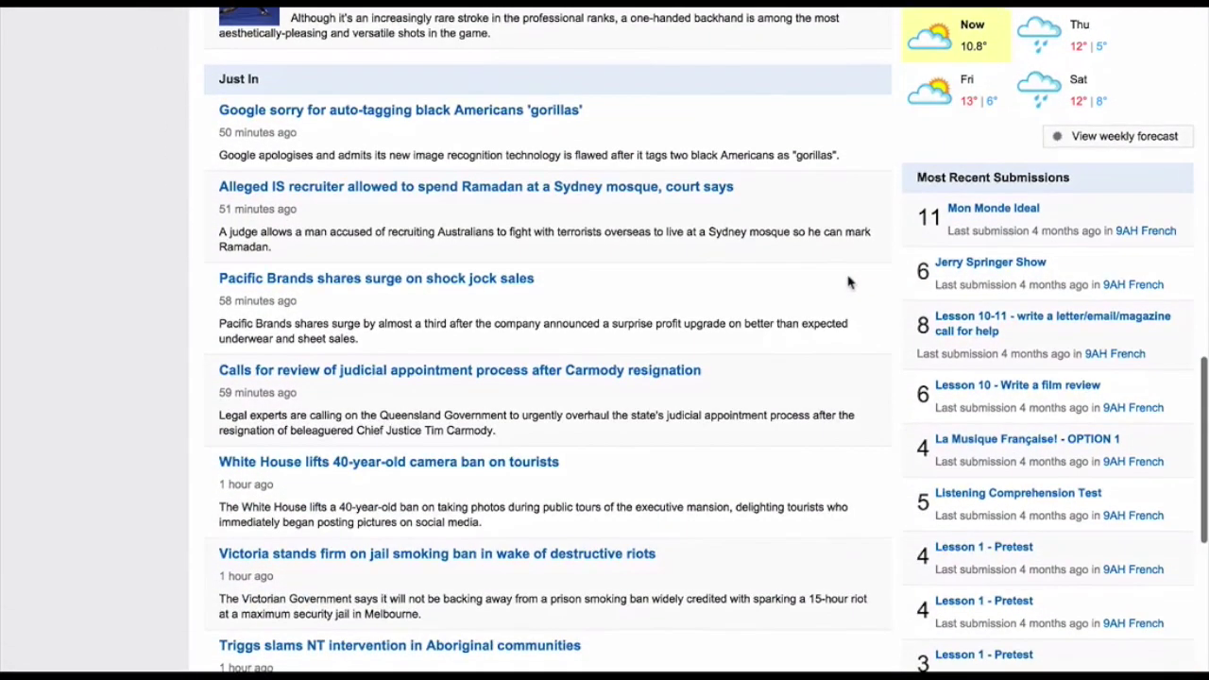
scroll(848, 281, up, 14)
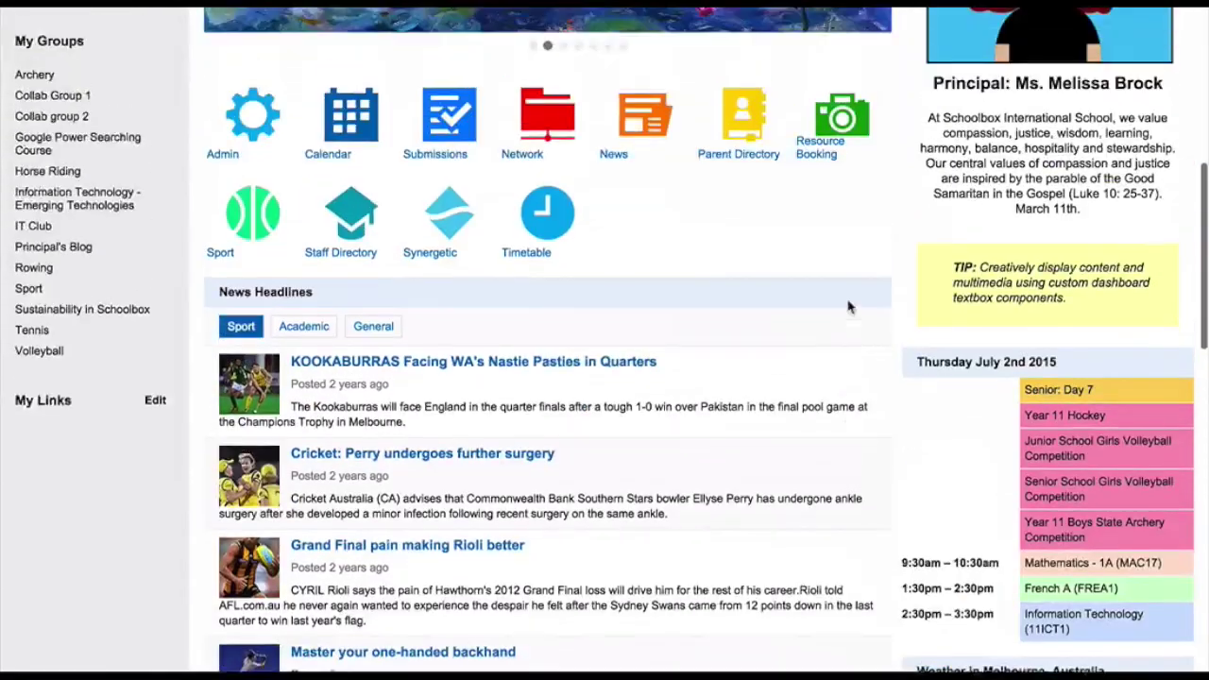
scroll(848, 307, up, 10)
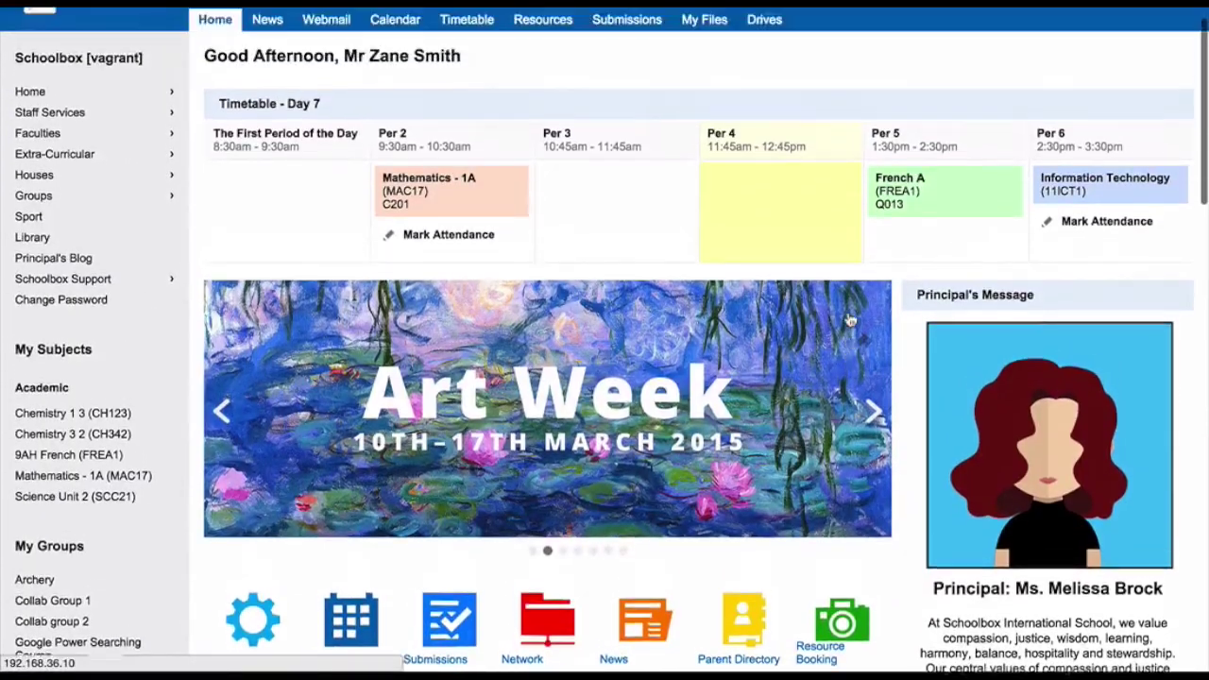
scroll(850, 321, up, 1)
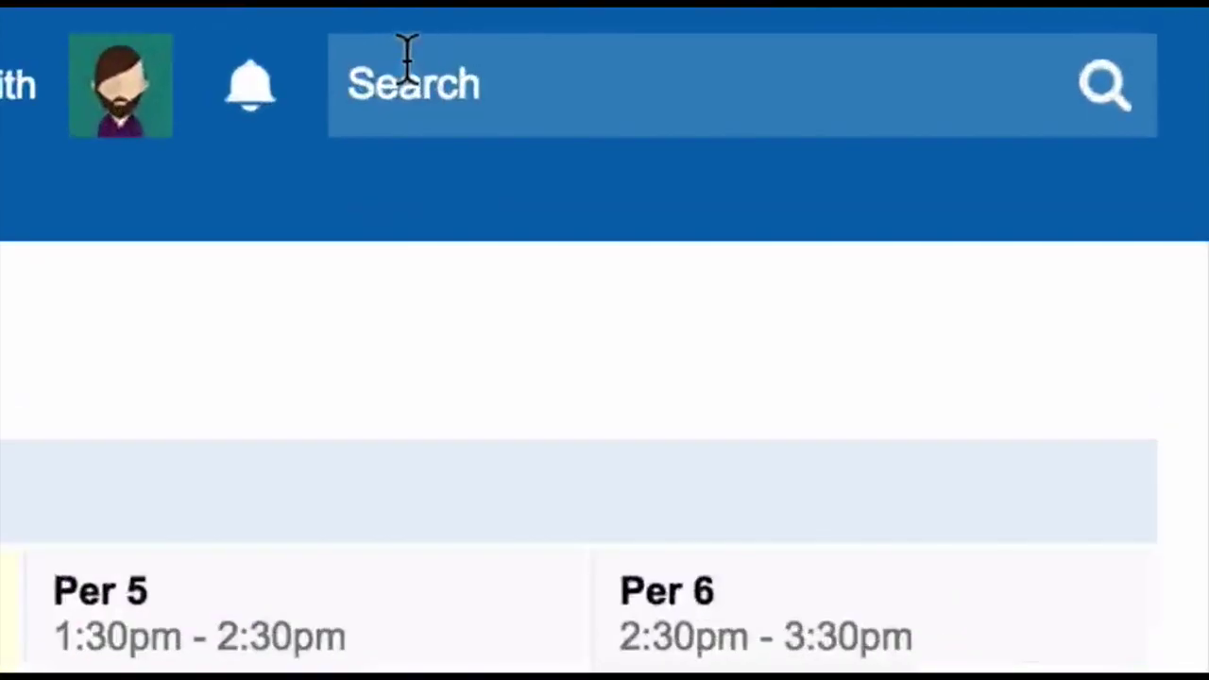
- Search the site for a student's first name and open the Year 9 student's profile
click(976, 21)
click(408, 58)
text(david)
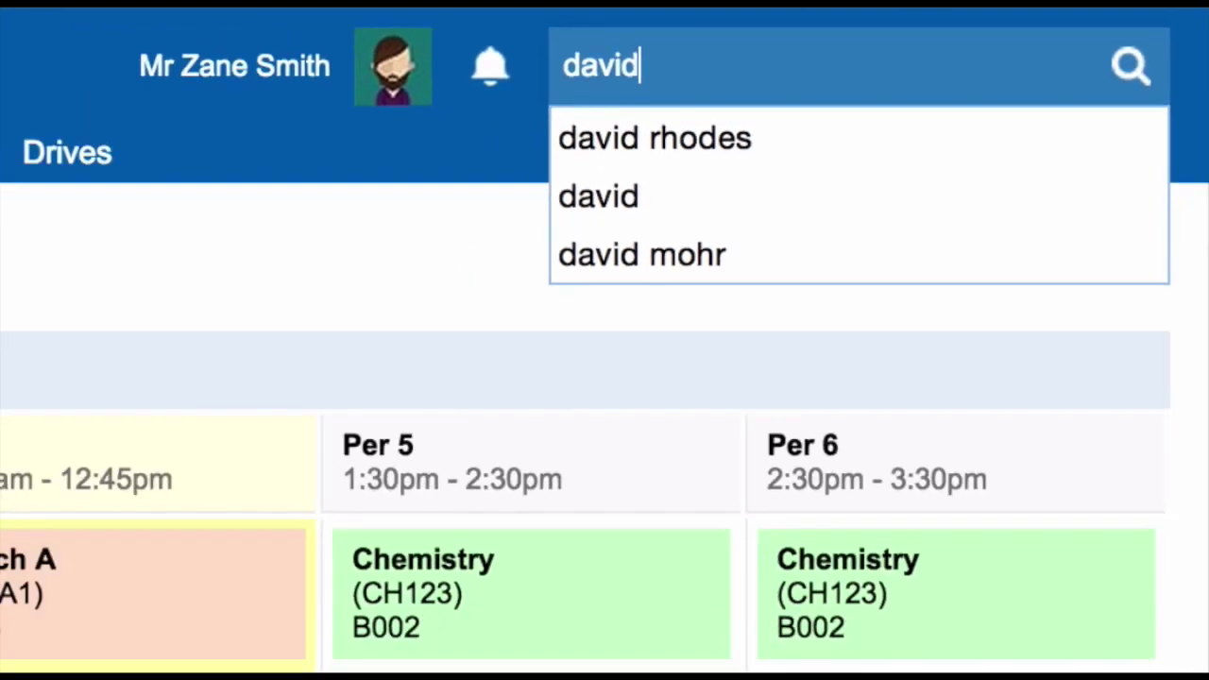
key(Return)
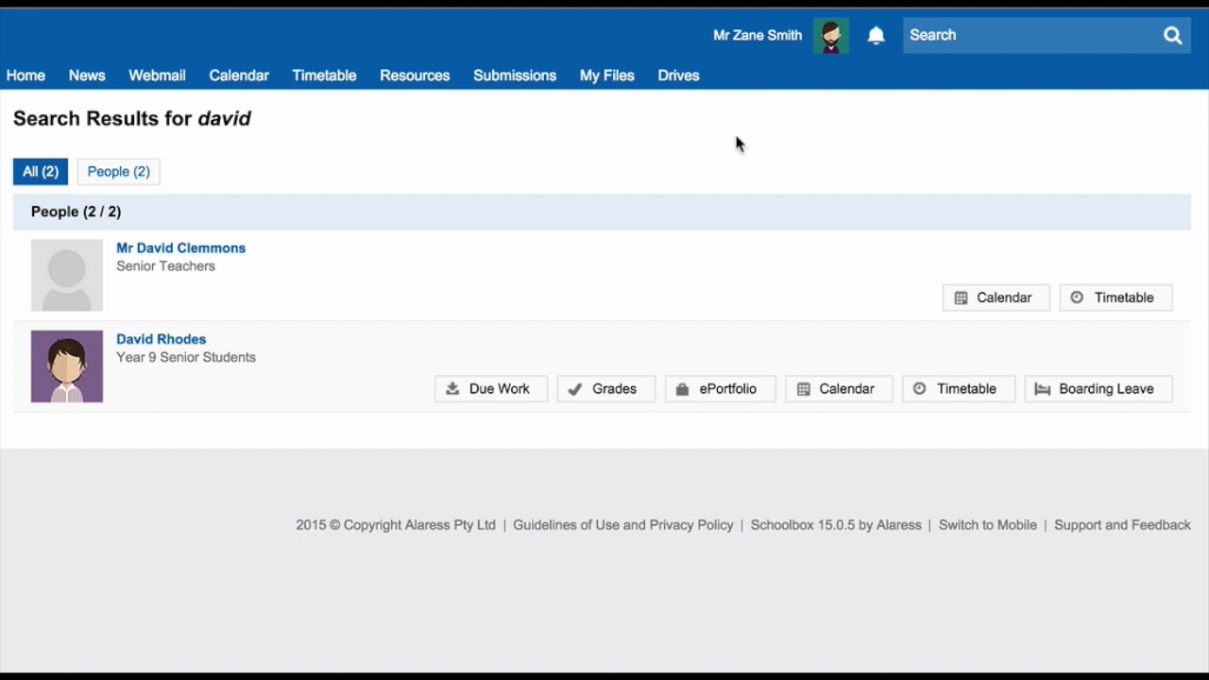
click(194, 342)
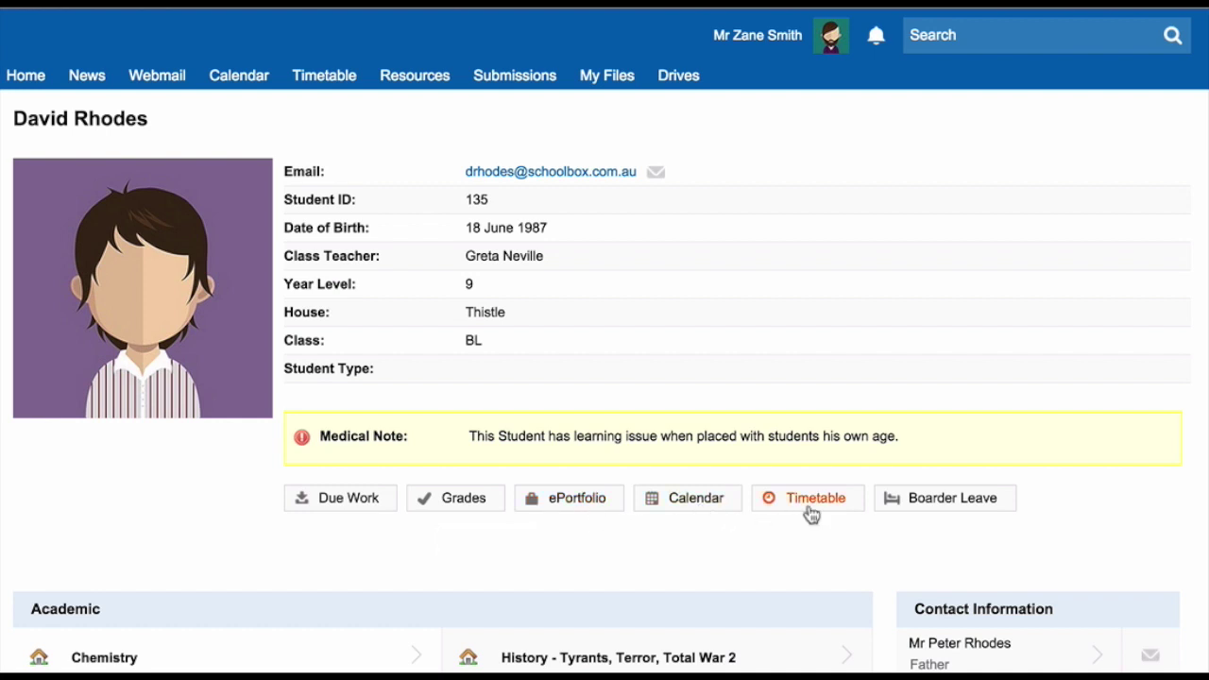
- Scroll down the student's profile to review the medical note, classes and contacts
scroll(808, 511, down, 4)
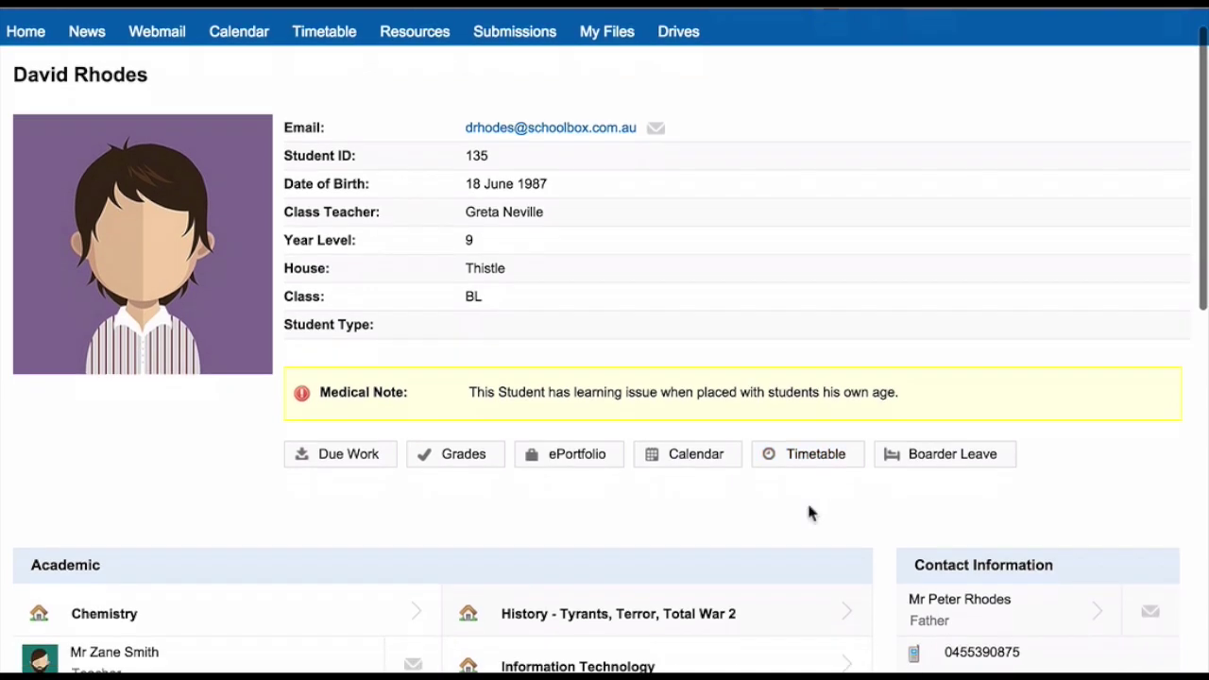
scroll(812, 632, down, 3)
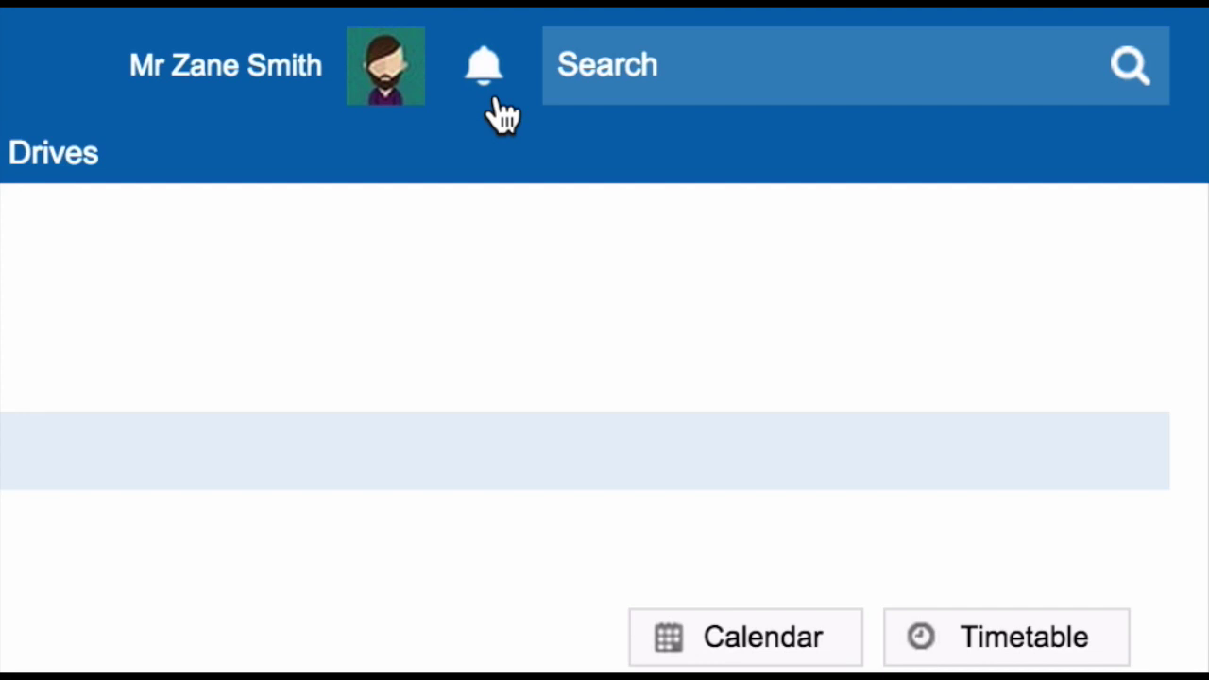
- View your staff profile from the avatar menu, then go to Message Settings
click(421, 98)
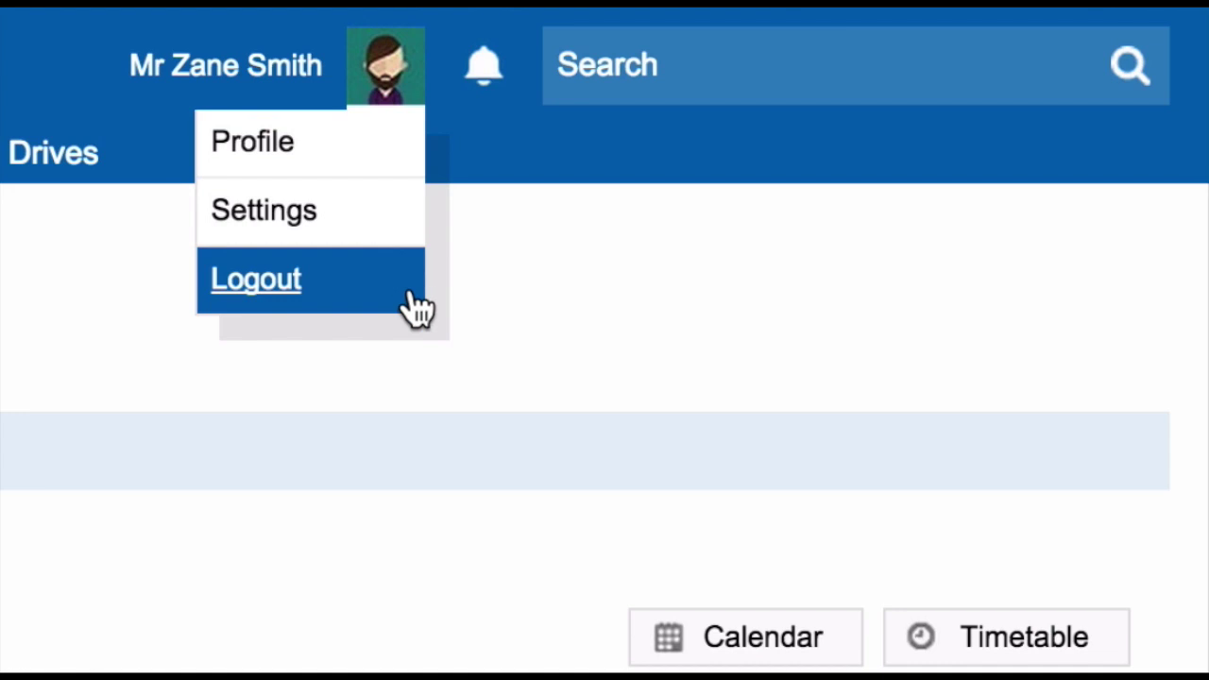
click(370, 168)
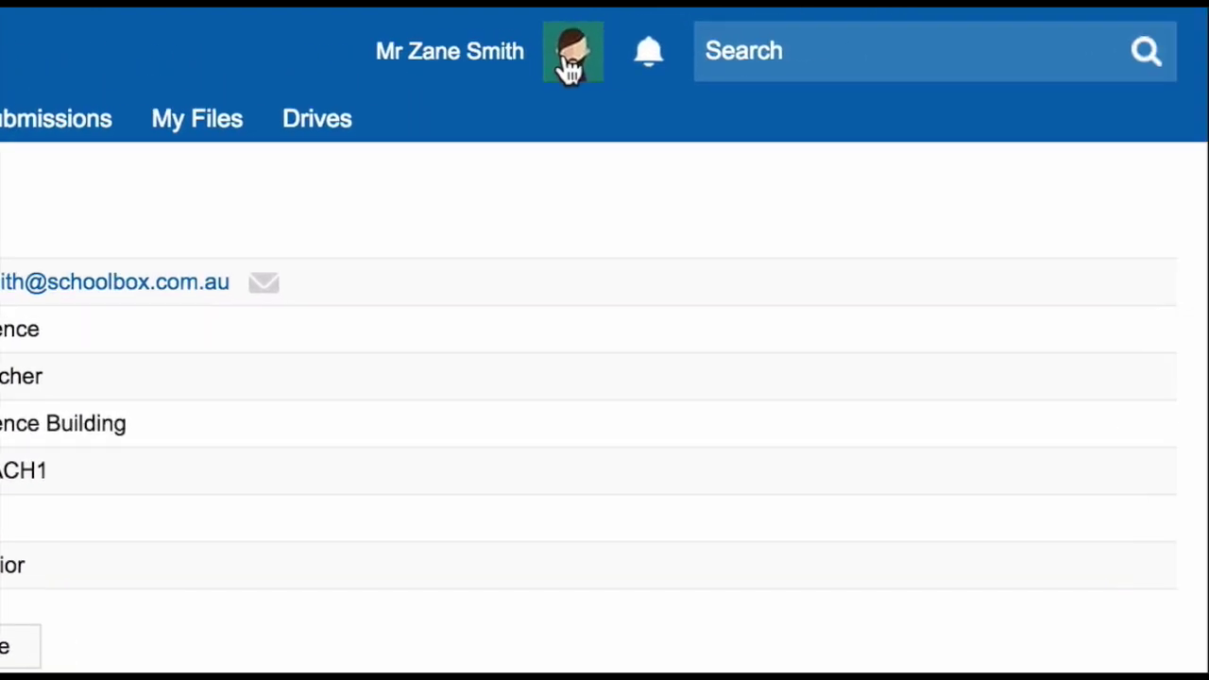
click(570, 59)
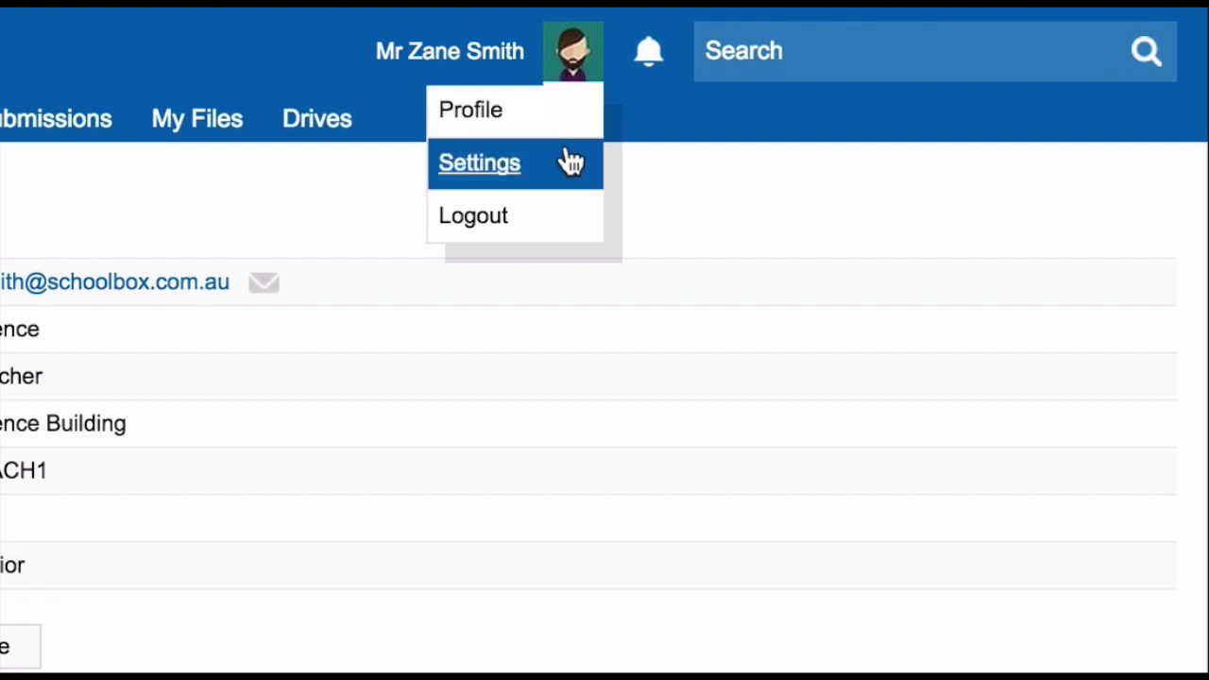
click(571, 162)
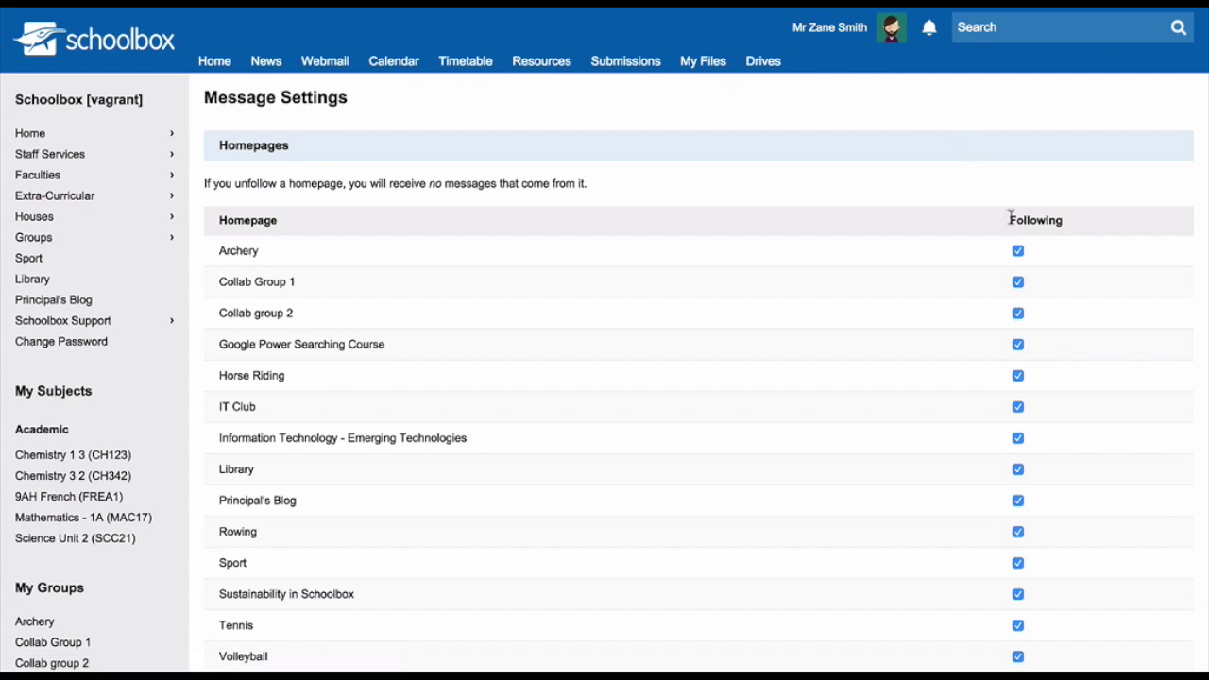
- Unfollow the Archery homepage and scroll down to the Message Delivery Options
click(1017, 252)
scroll(1017, 251, down, 10)
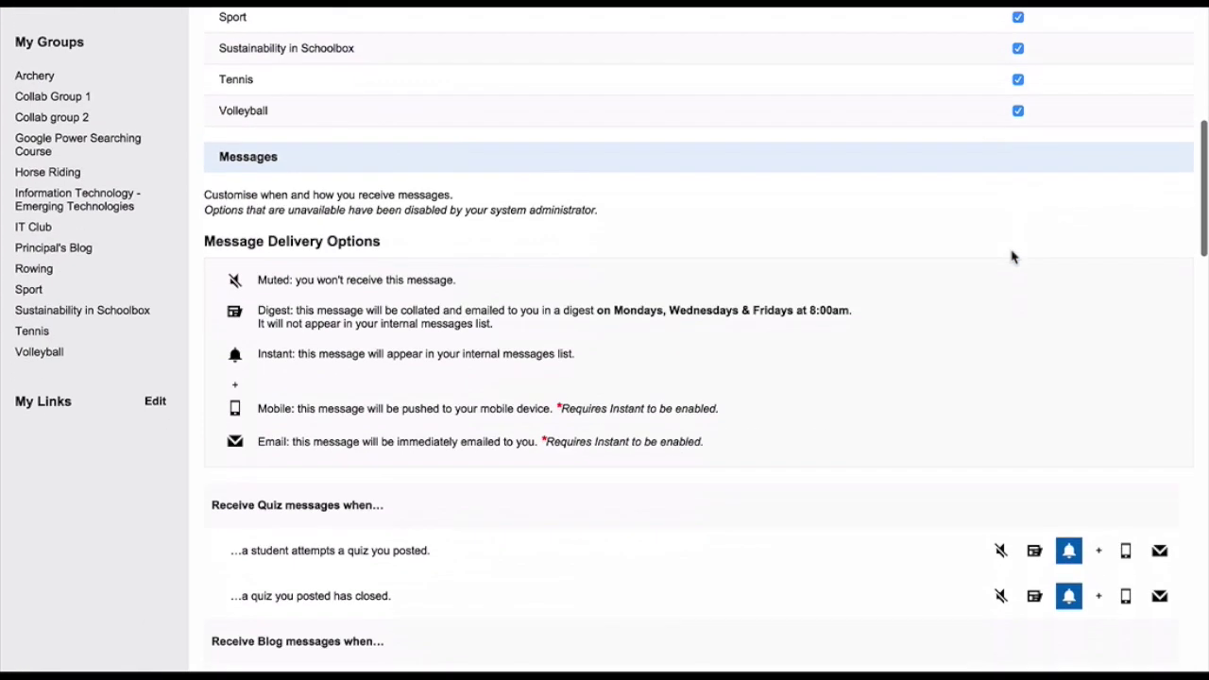
scroll(1012, 257, down, 3)
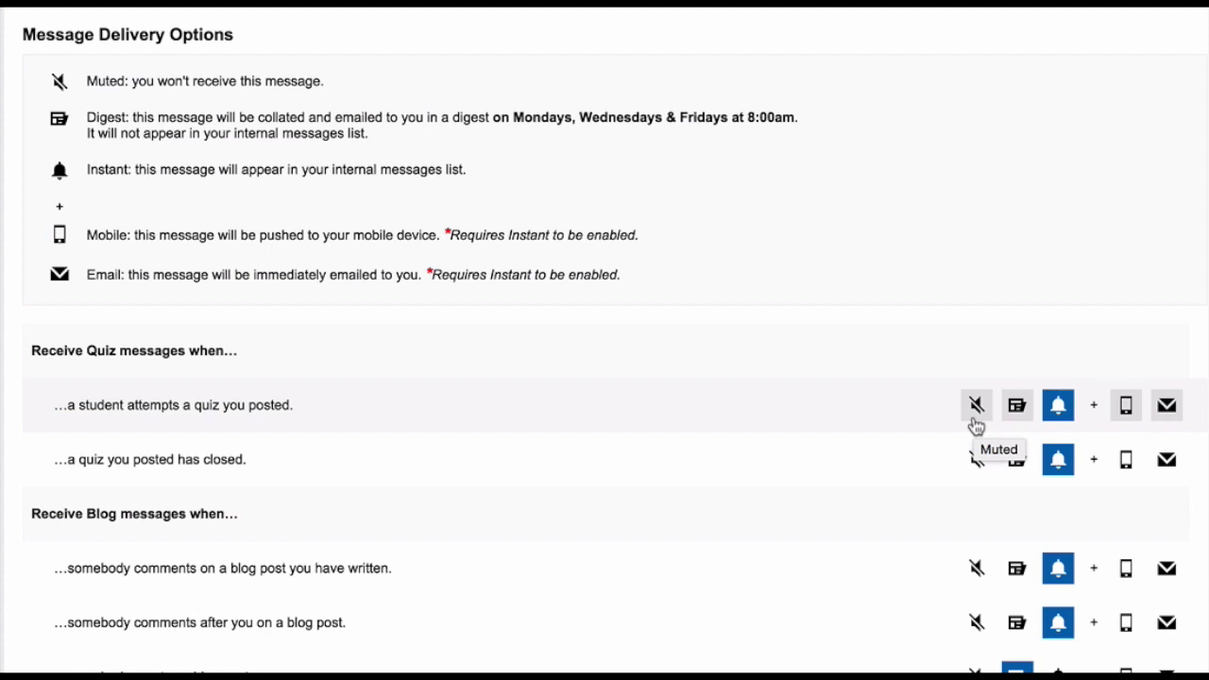
- Set quiz-attempt messages to Instant, after trying Muted and Digest, with Mobile and Email enabled
click(976, 407)
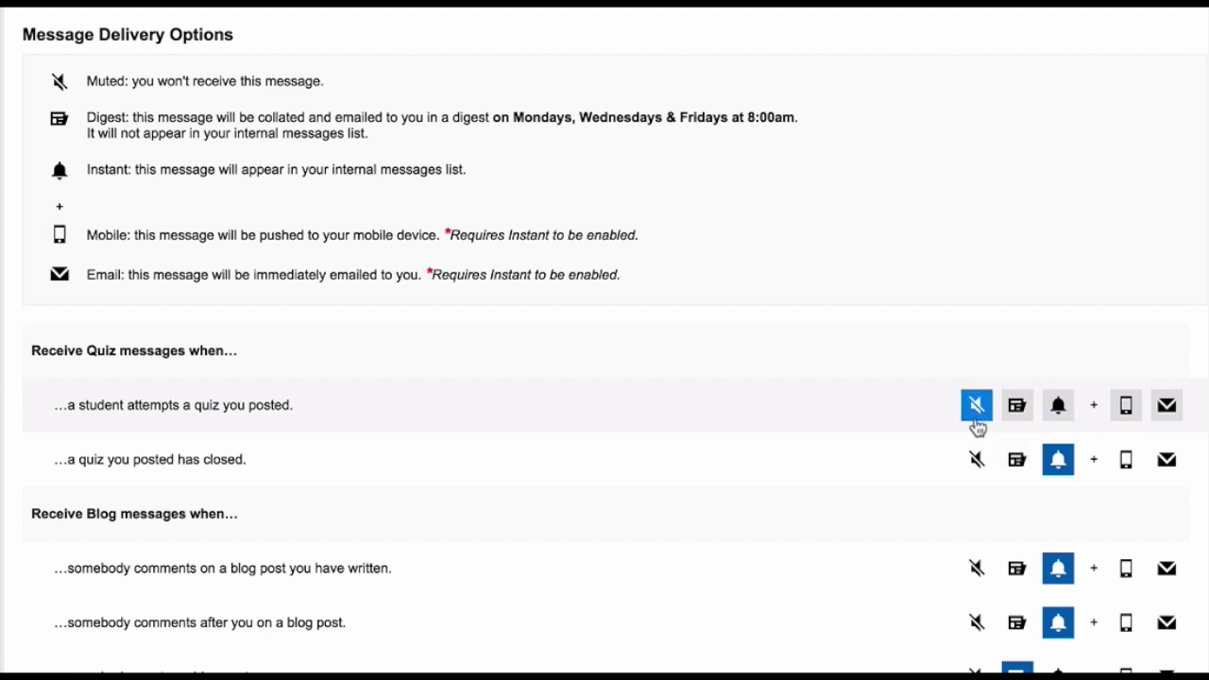
click(1027, 423)
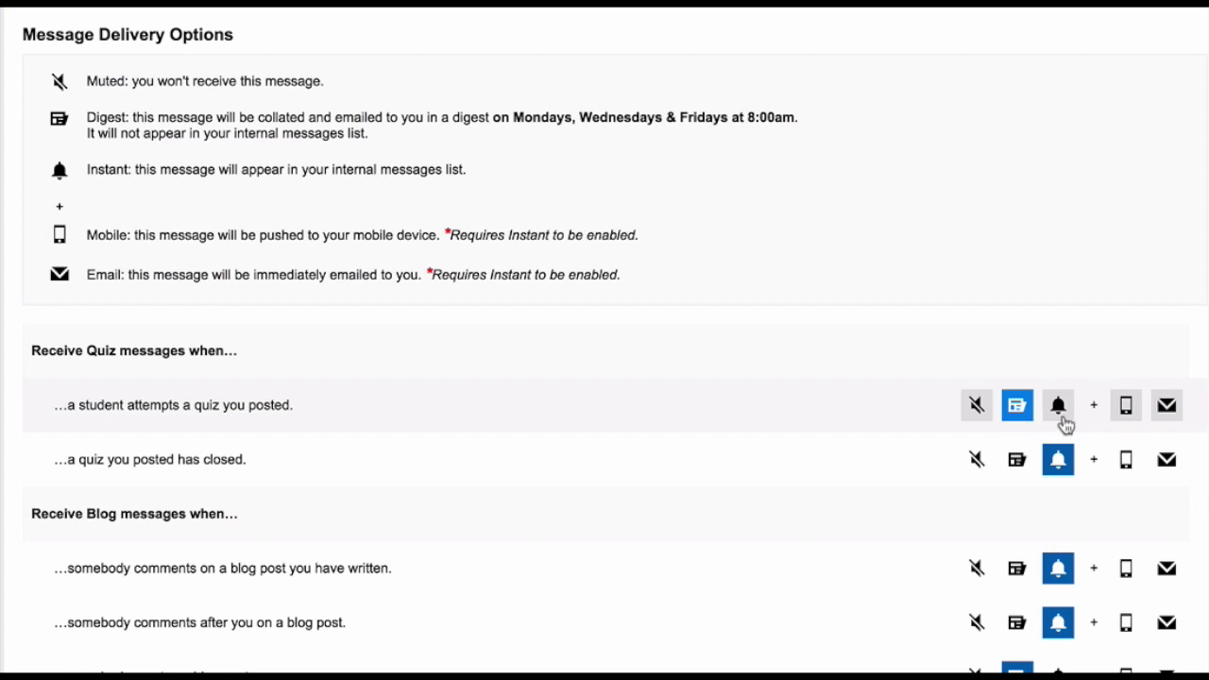
click(1061, 419)
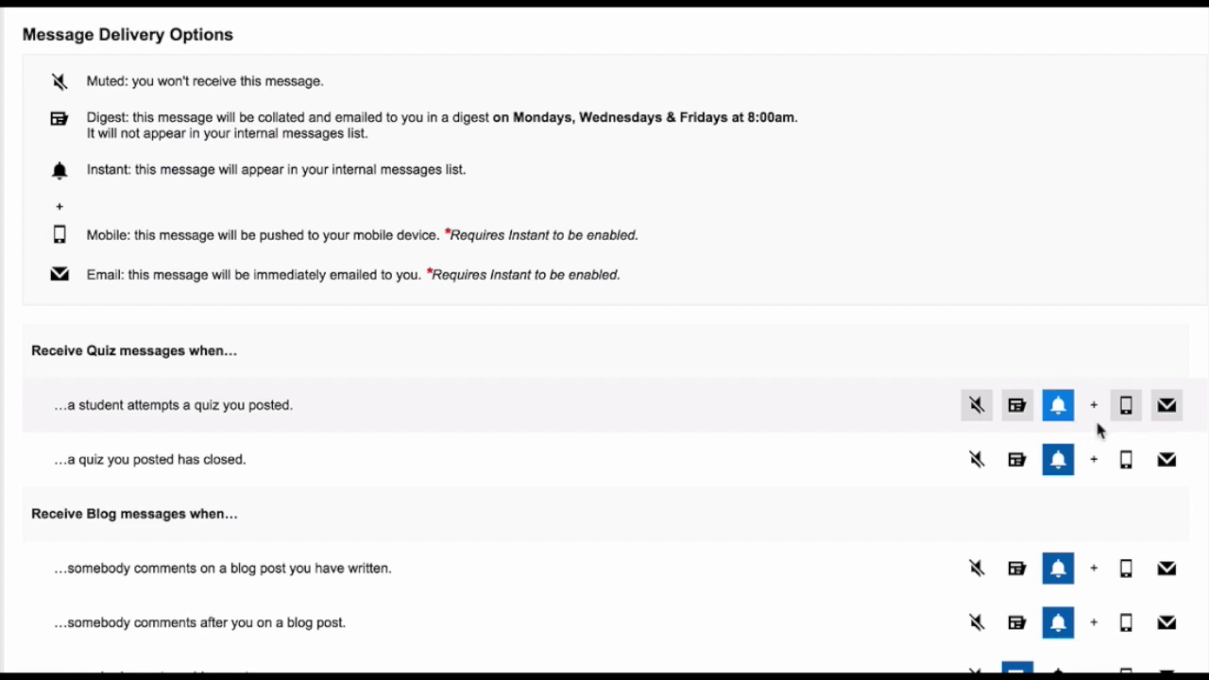
click(1126, 425)
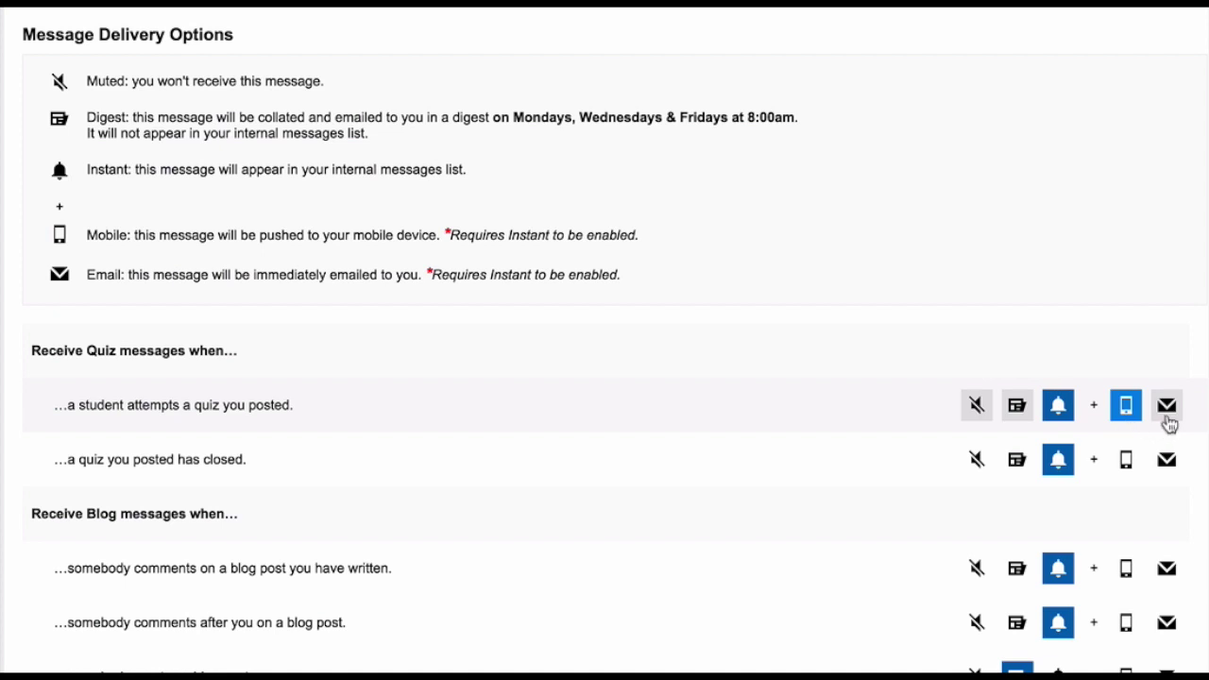
click(1167, 416)
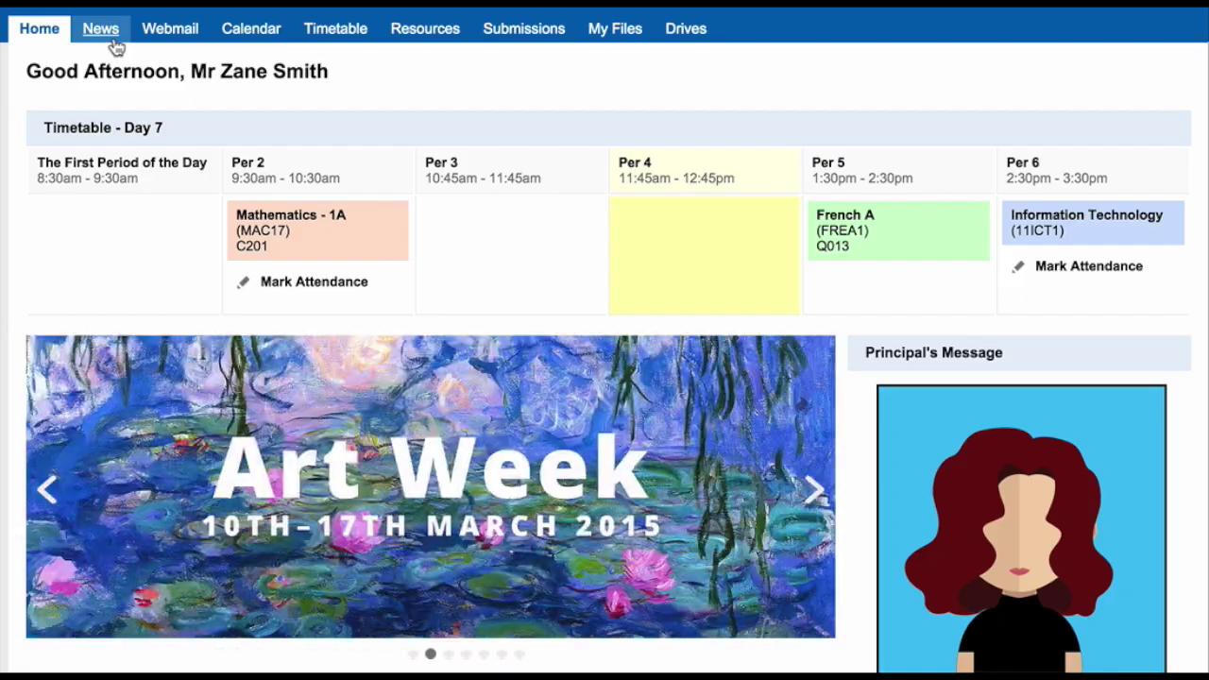
- On the News page, filter articles to General and then to the Sport topic
click(113, 43)
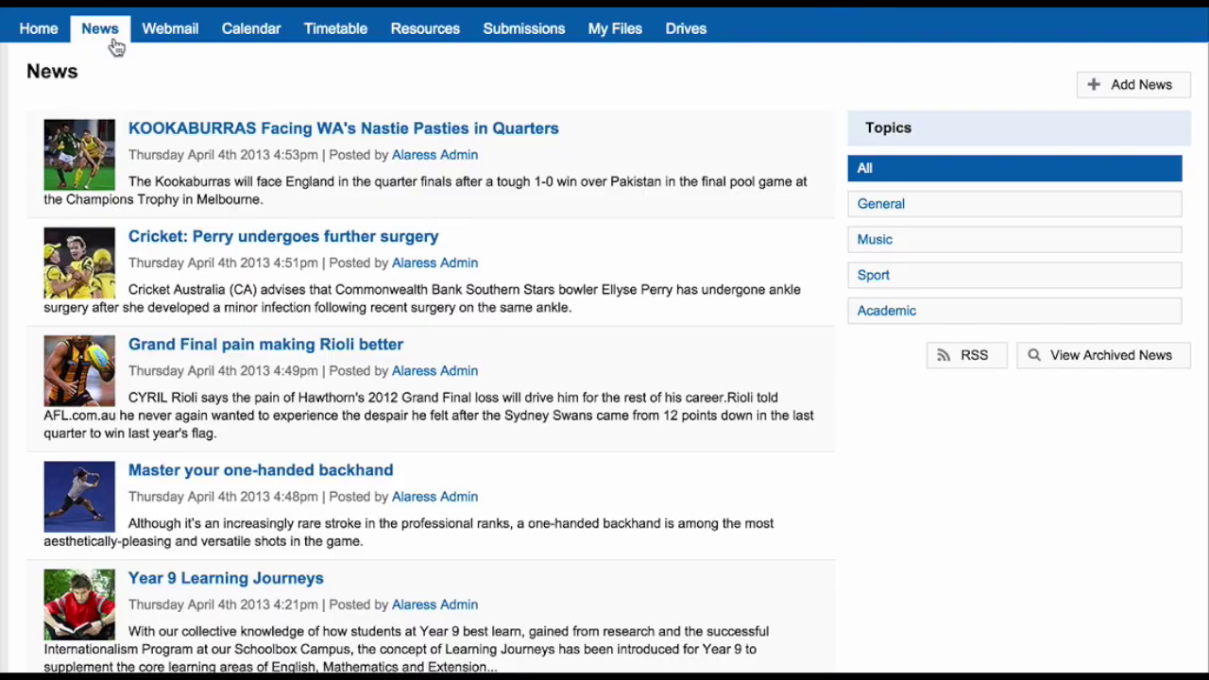
click(925, 210)
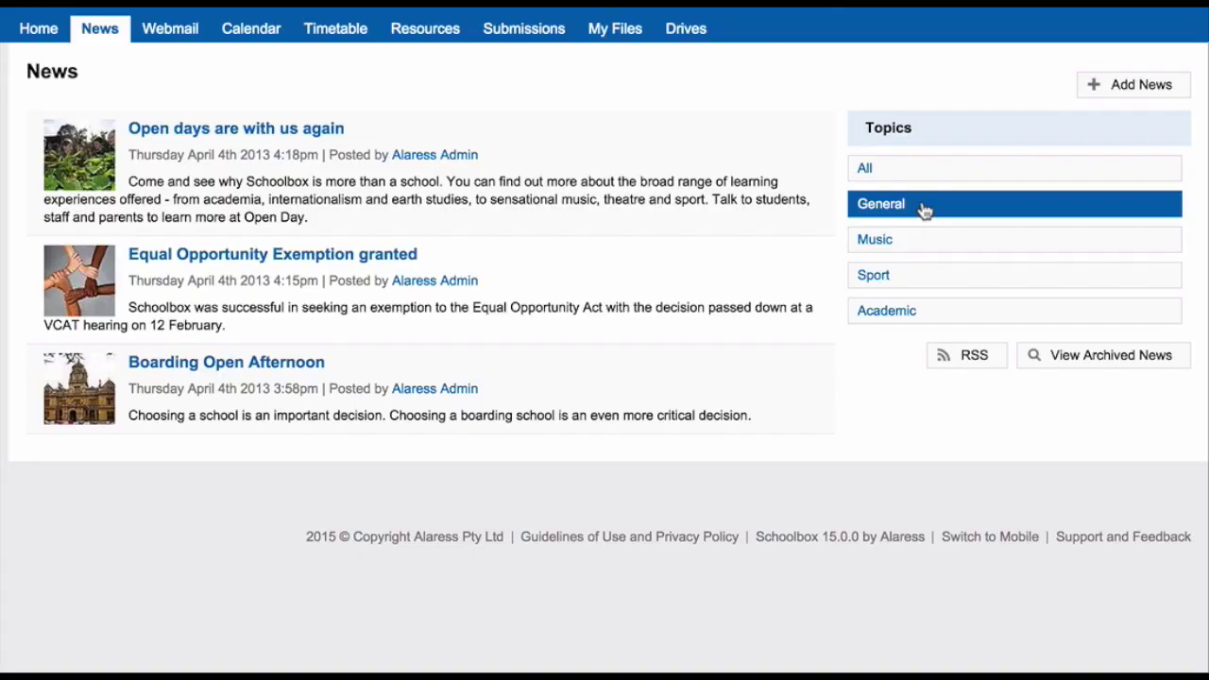
click(918, 288)
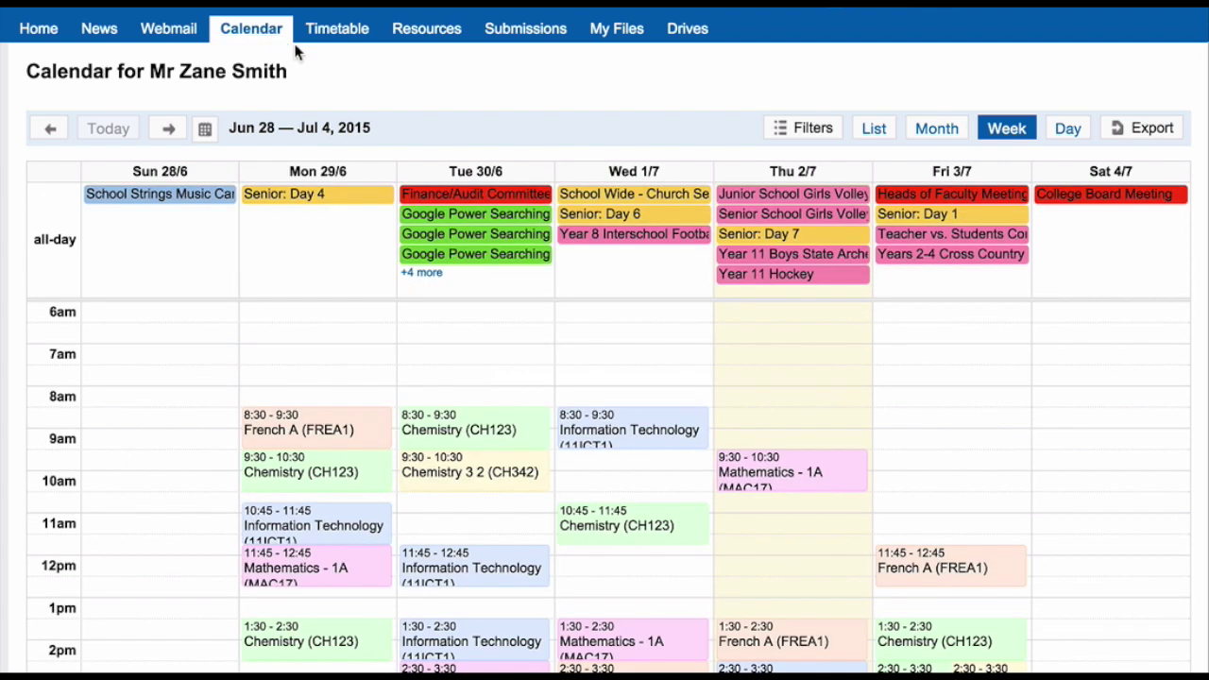
- Cycle the calendar through List, Month and Week views, settling on the July 2, 2015 Day view
click(875, 134)
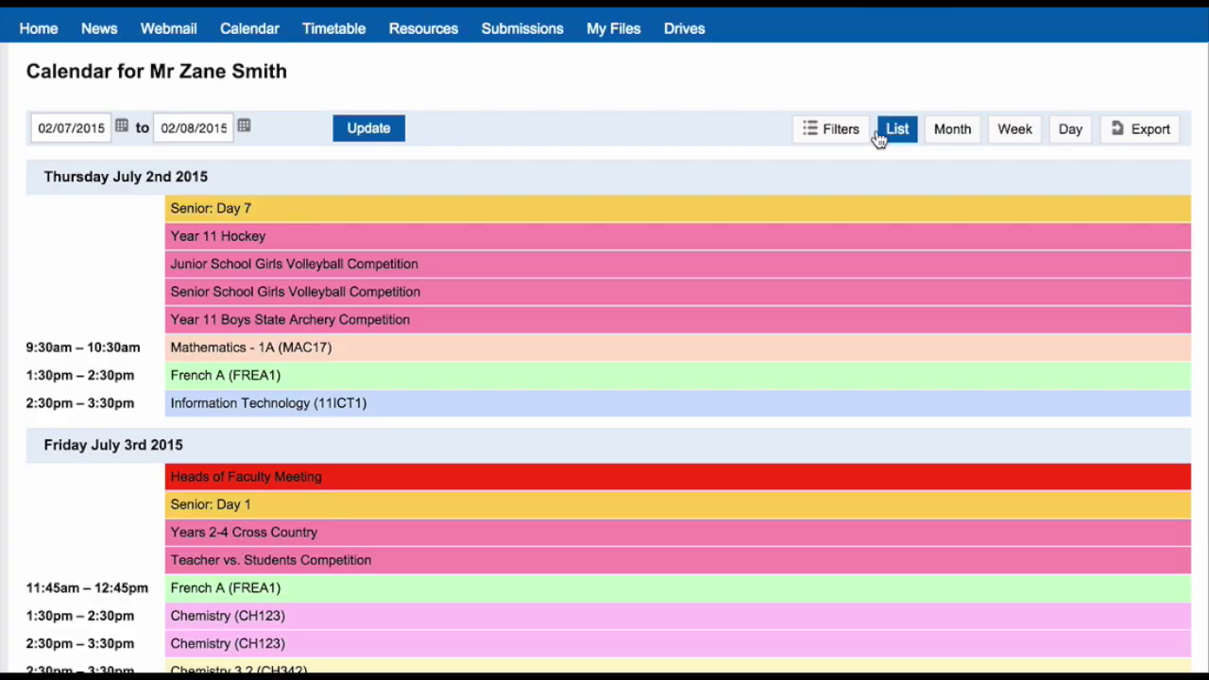
click(940, 138)
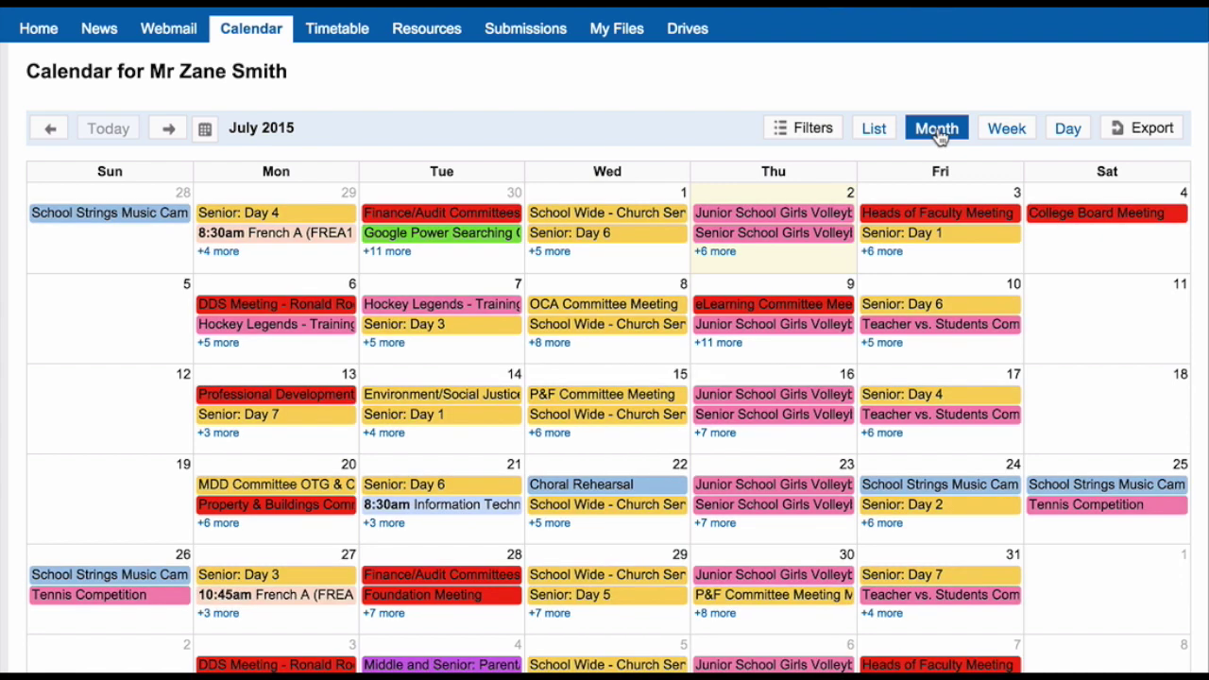
click(993, 138)
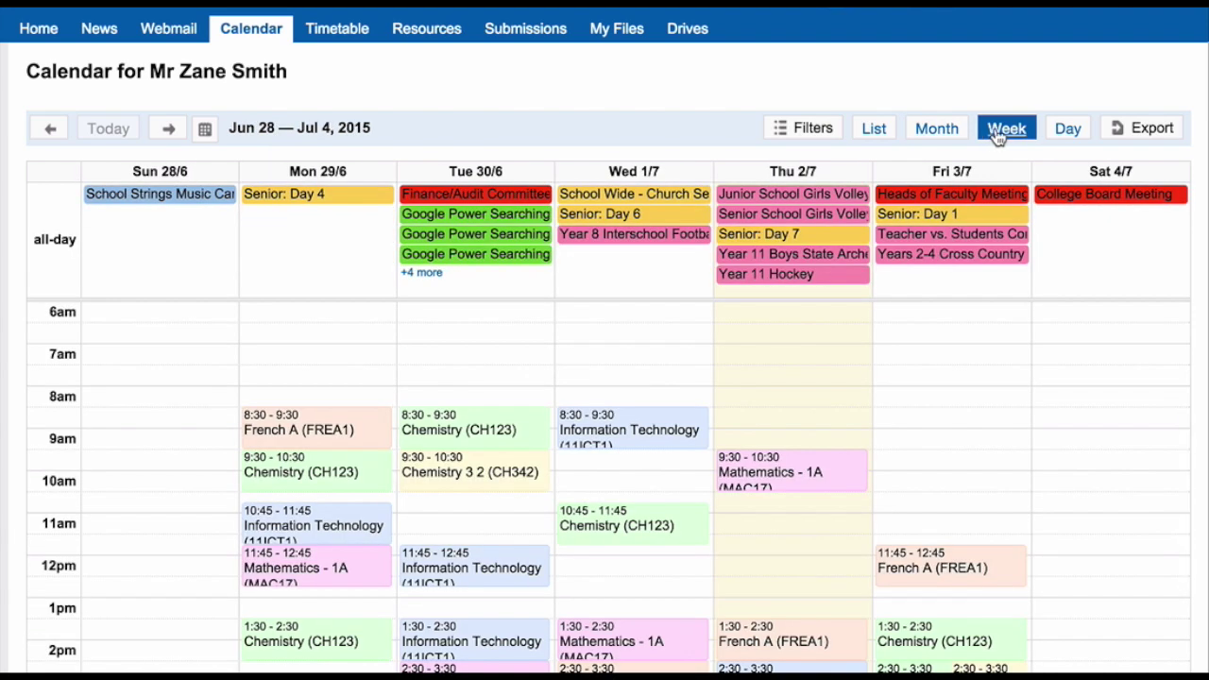
click(1063, 132)
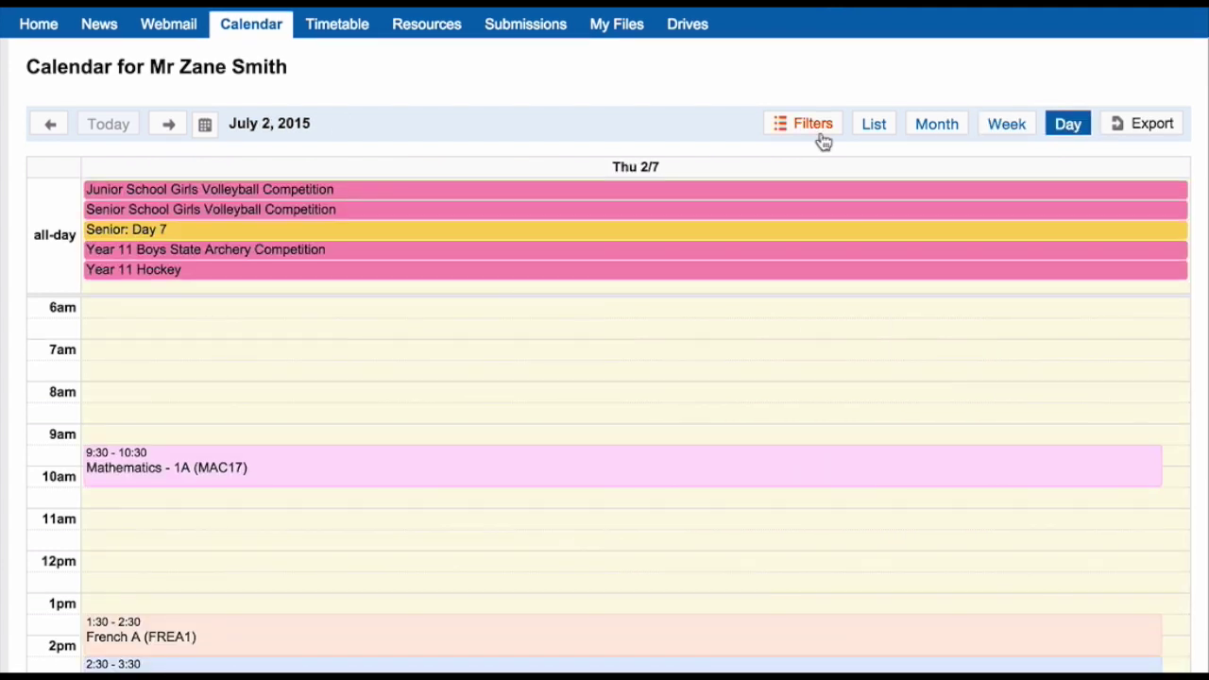
click(818, 132)
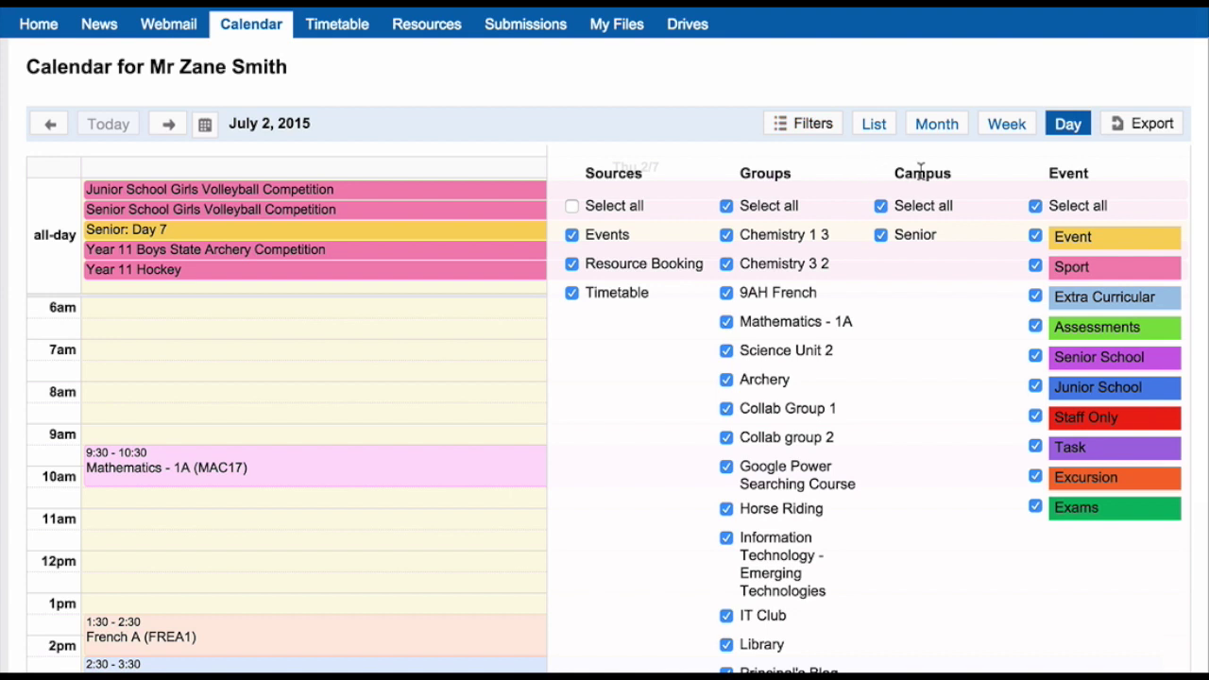
- Untick the Sport and Senior School event filters on the July 2 calendar
click(1035, 267)
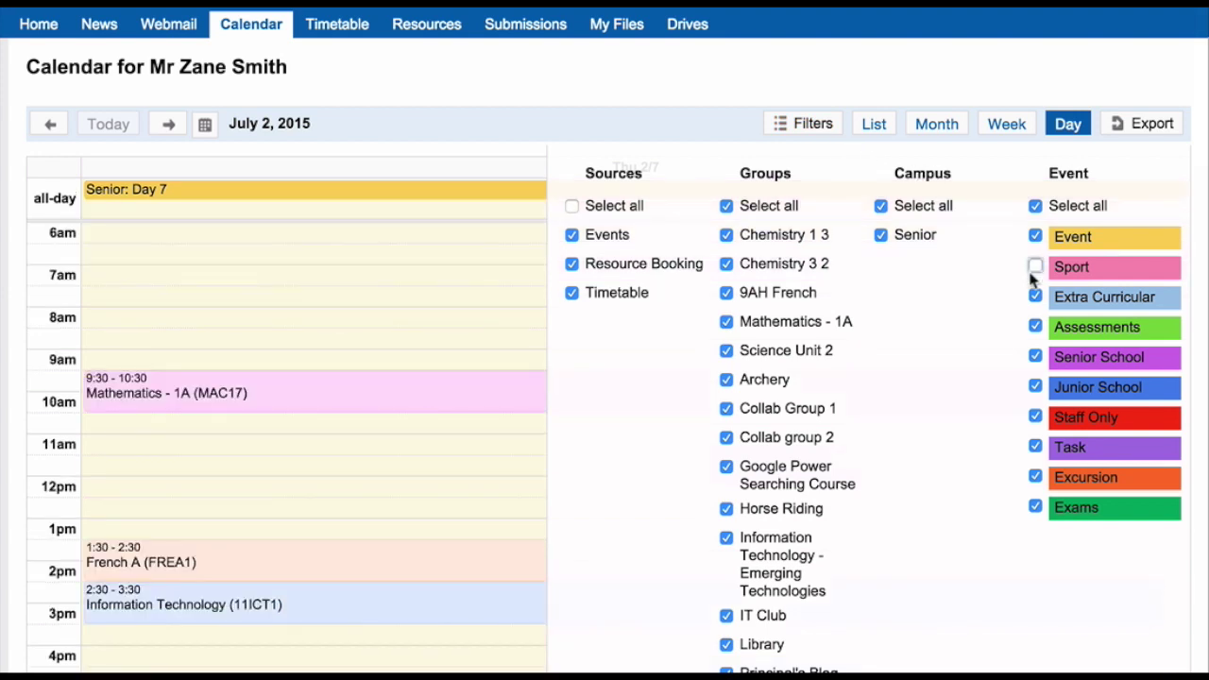
click(1036, 356)
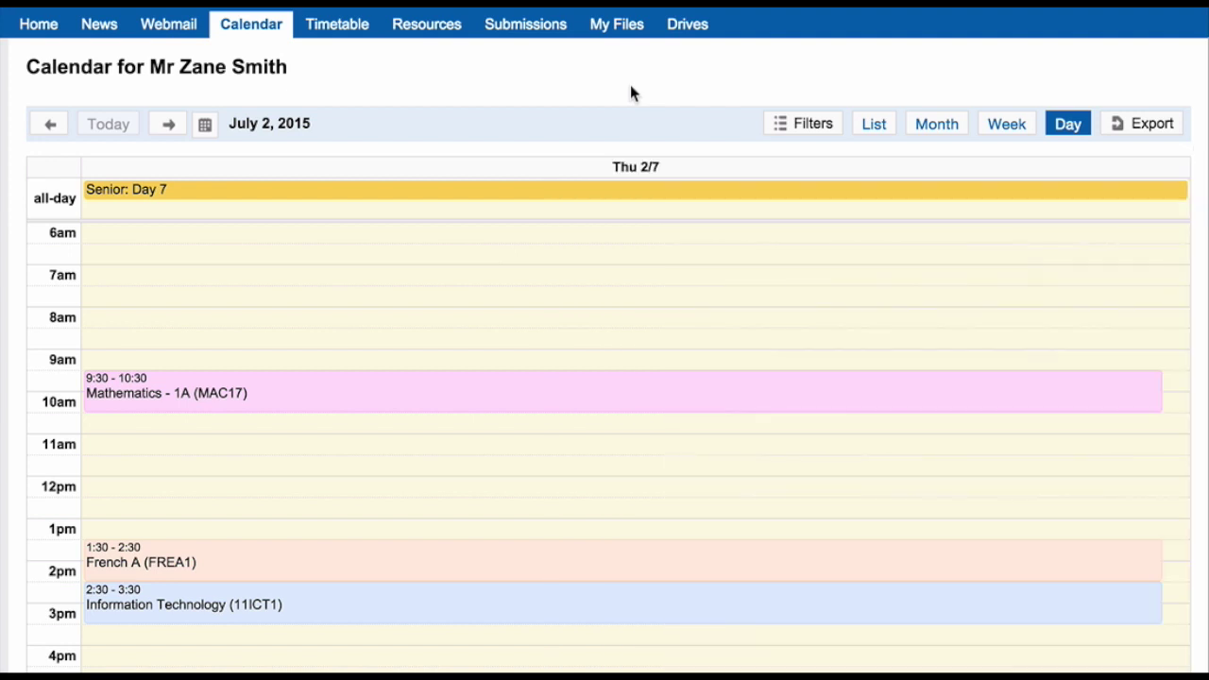
click(365, 35)
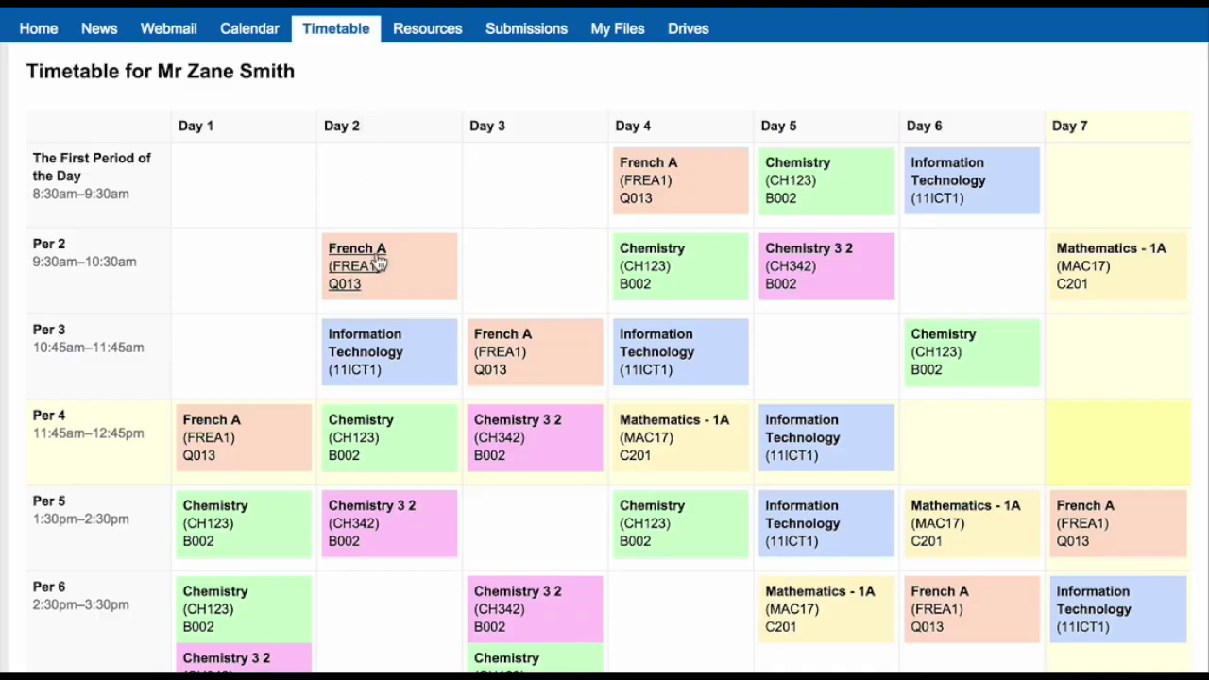
- Go to the Resources page showing the top-level folder tree
click(412, 43)
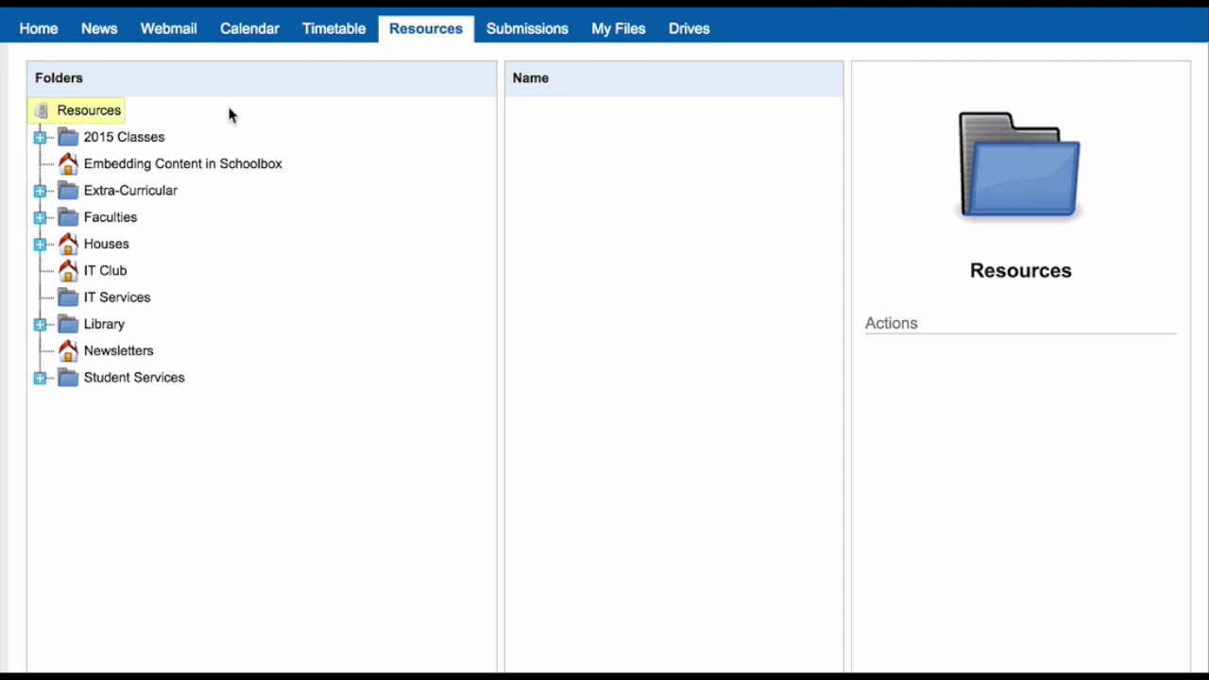
- Browse the 2015 Classes folder, then open Student Submissions for 9AH French
click(154, 140)
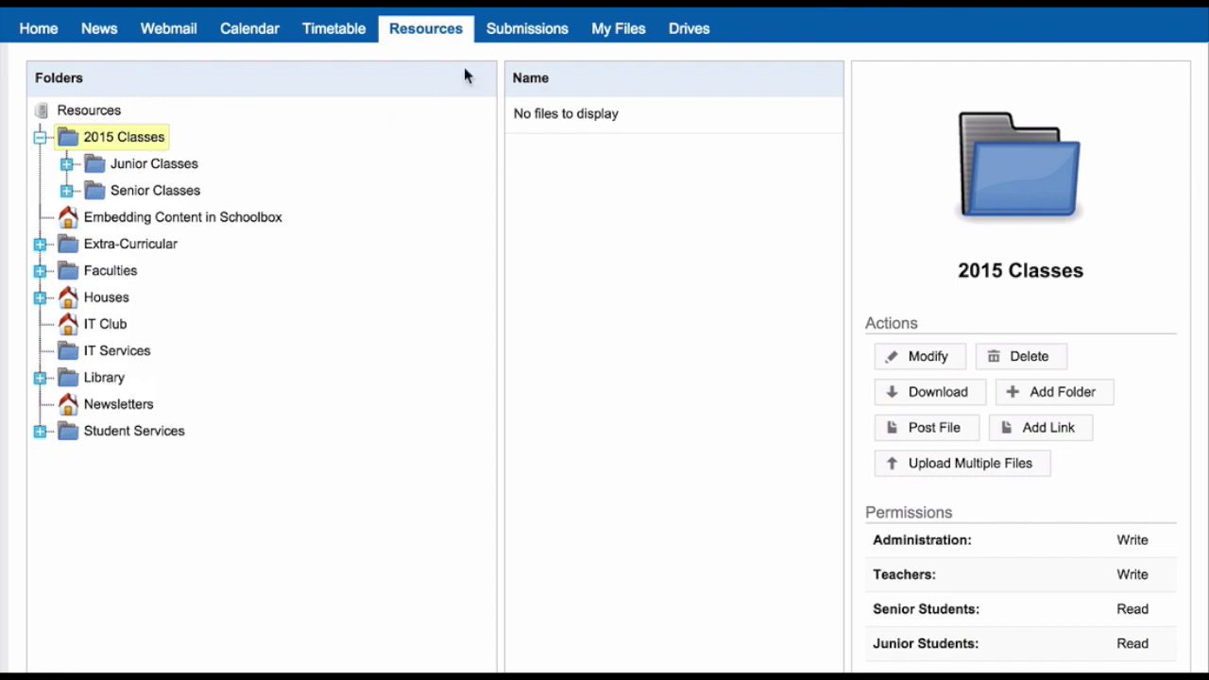
click(519, 38)
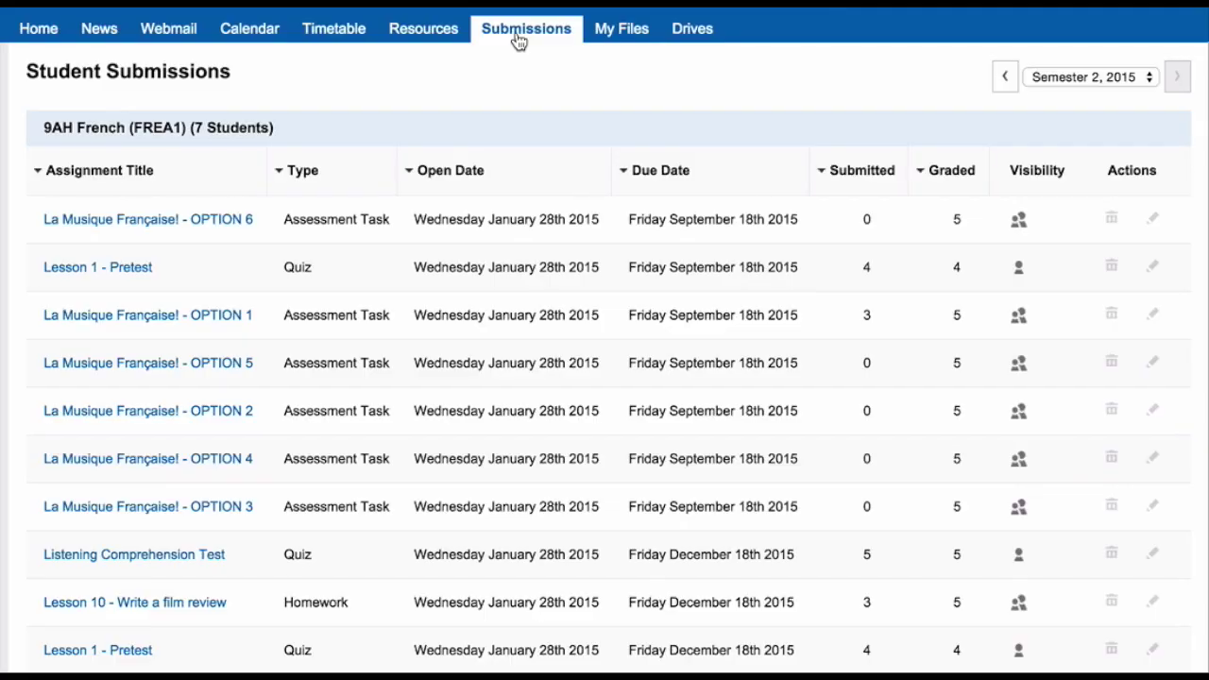
- Go to My Files and view the empty Top folder
scroll(519, 41, down, 2)
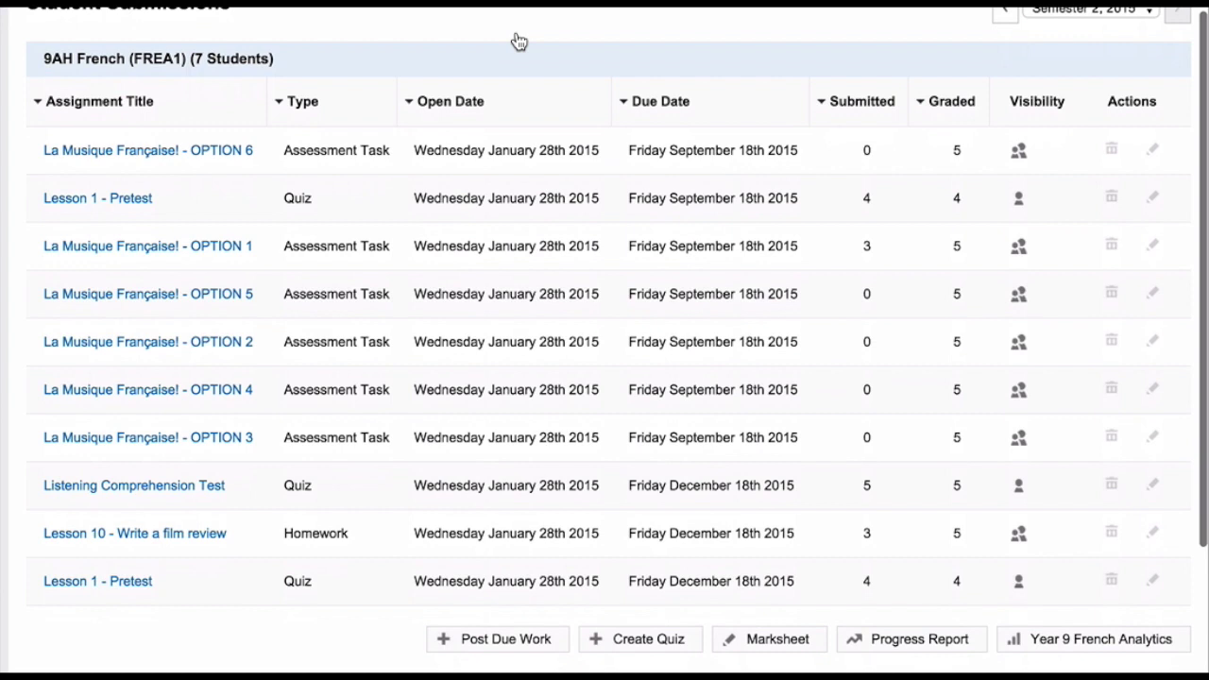
scroll(519, 41, up, 2)
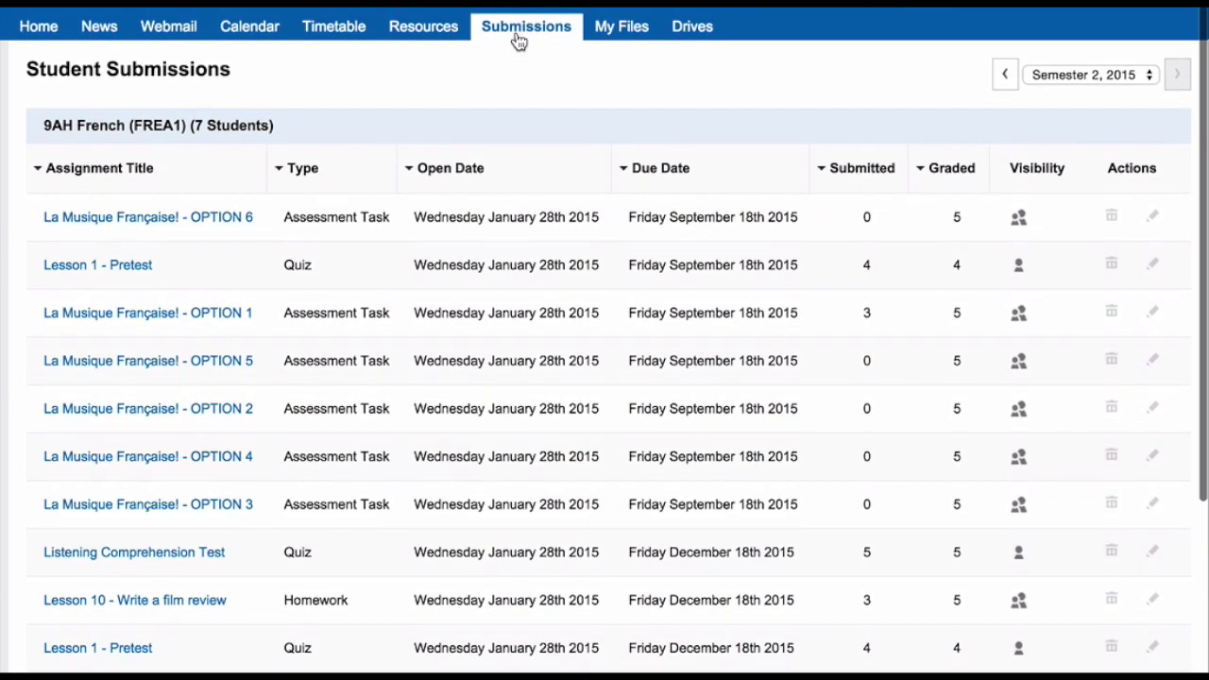
click(607, 31)
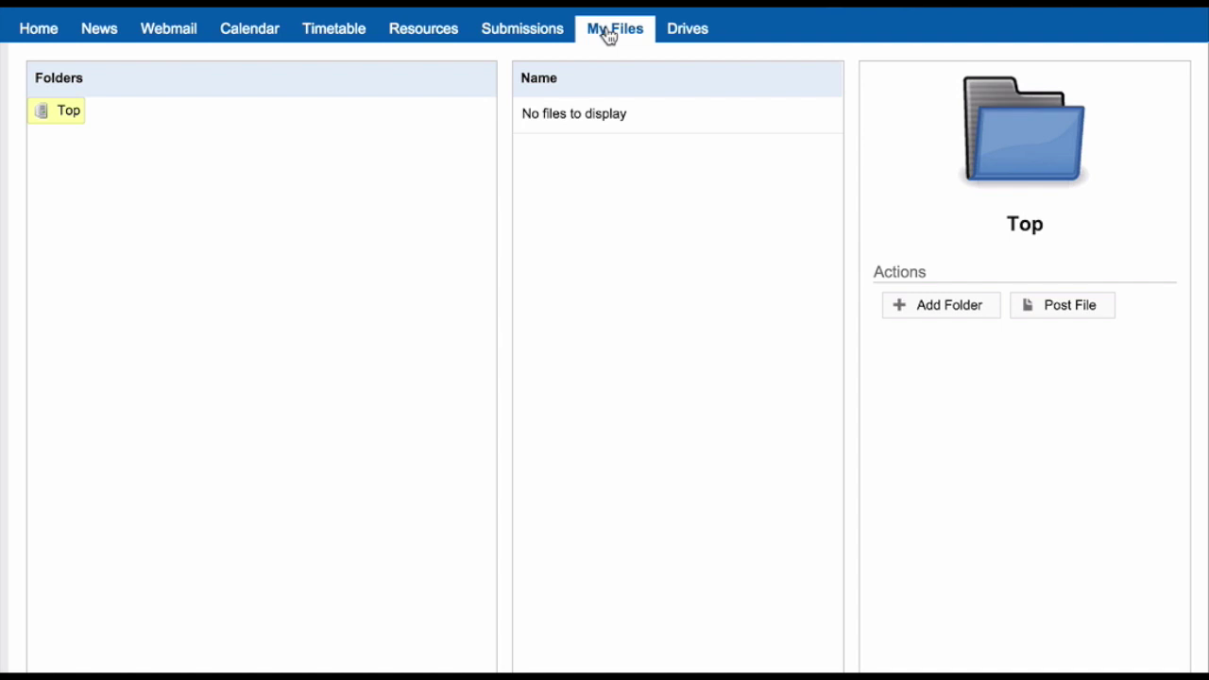
- Open the Drives page showing the root '/' folder, then look over the side menu entries
click(702, 37)
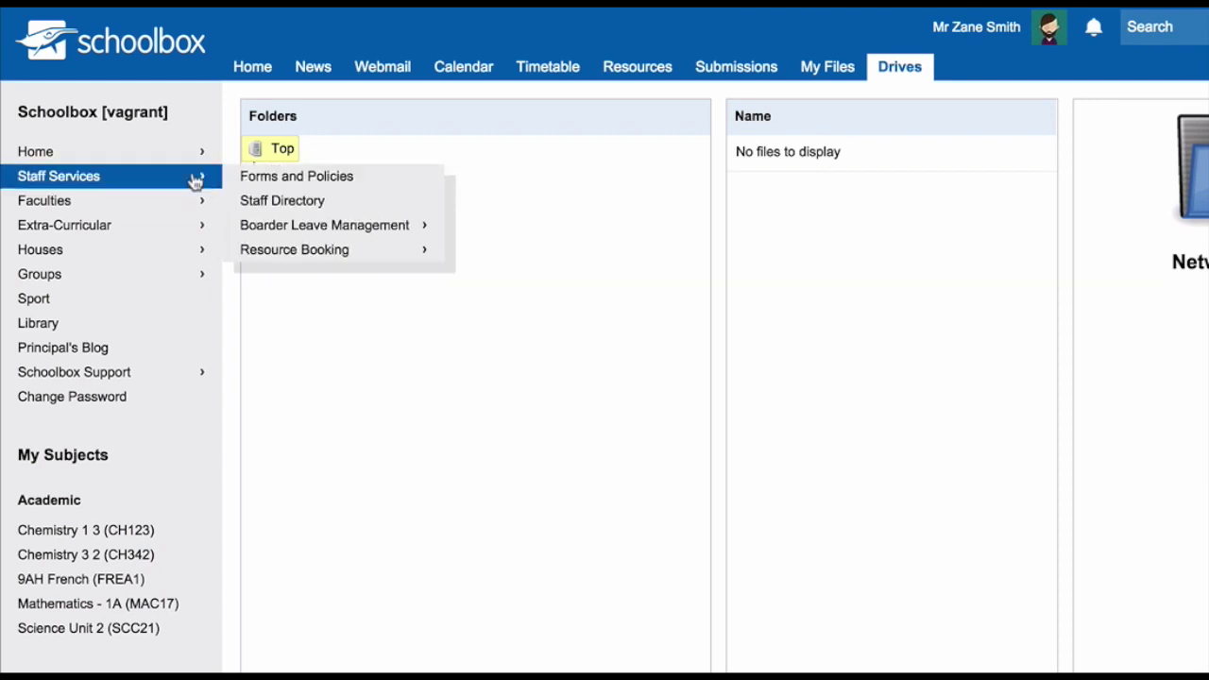
mouse_move(175, 161)
mouse_move(188, 231)
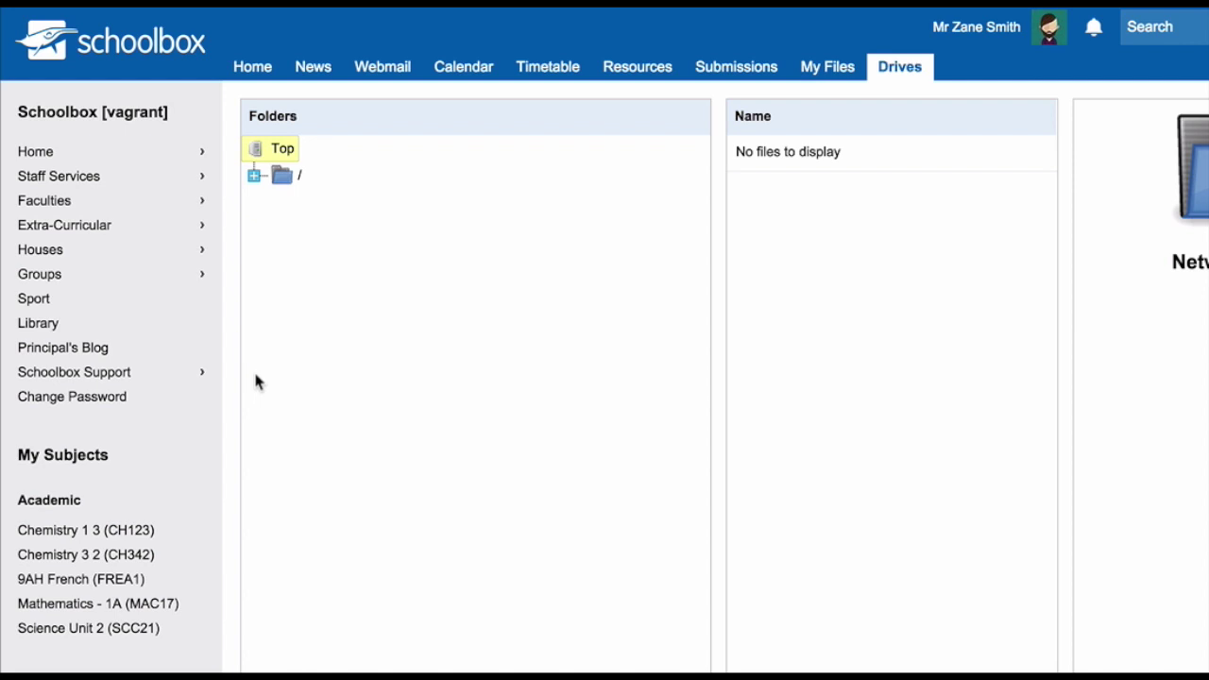
scroll(256, 378, down, 5)
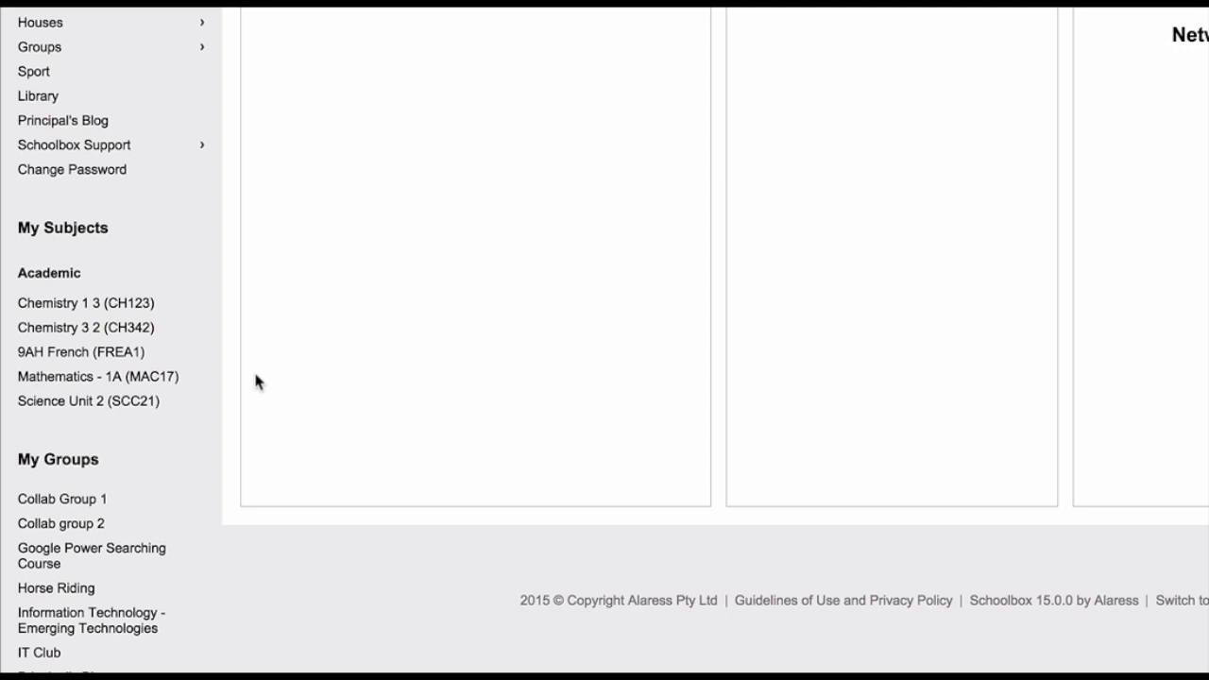
- Open 9AH French (FREA1) and read its welcome message, then go to the IT Club group page
click(138, 352)
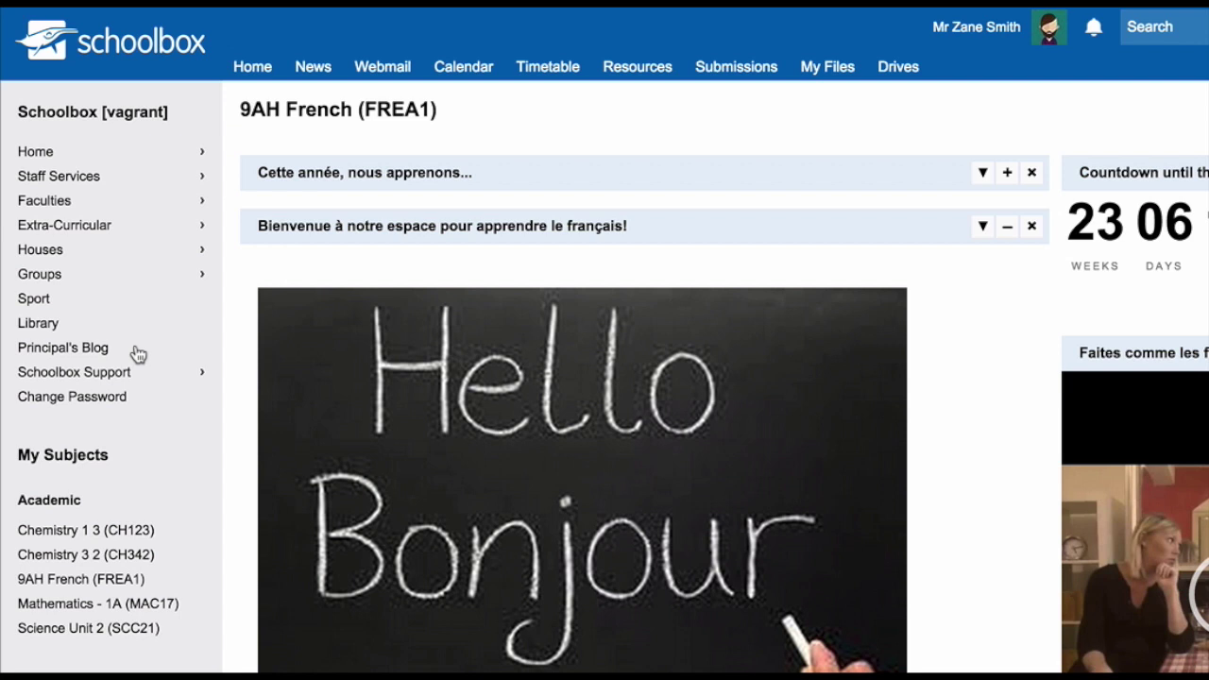
scroll(137, 352, down, 5)
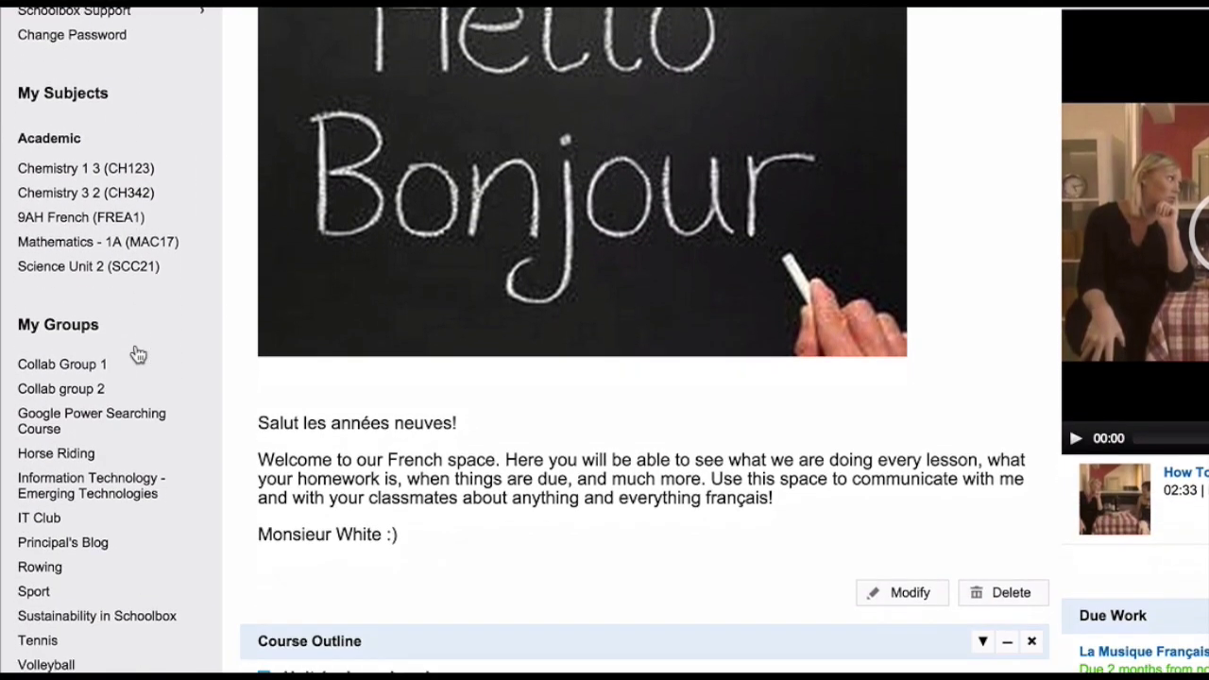
scroll(137, 353, down, 1)
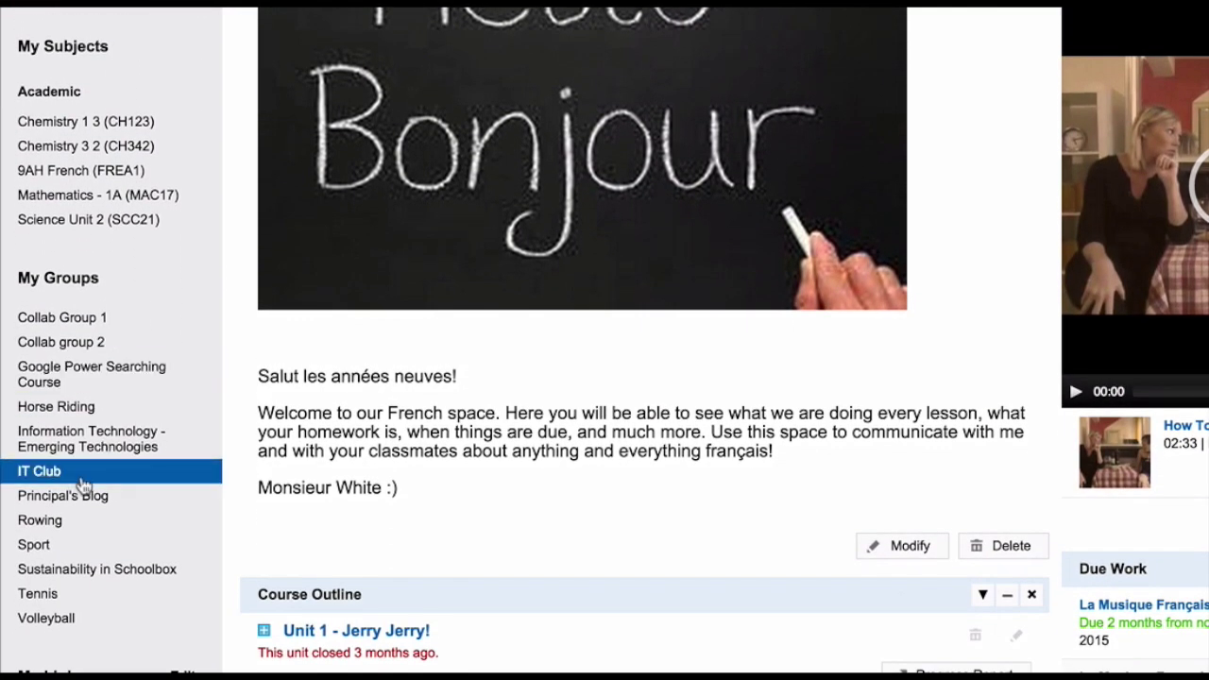
click(83, 473)
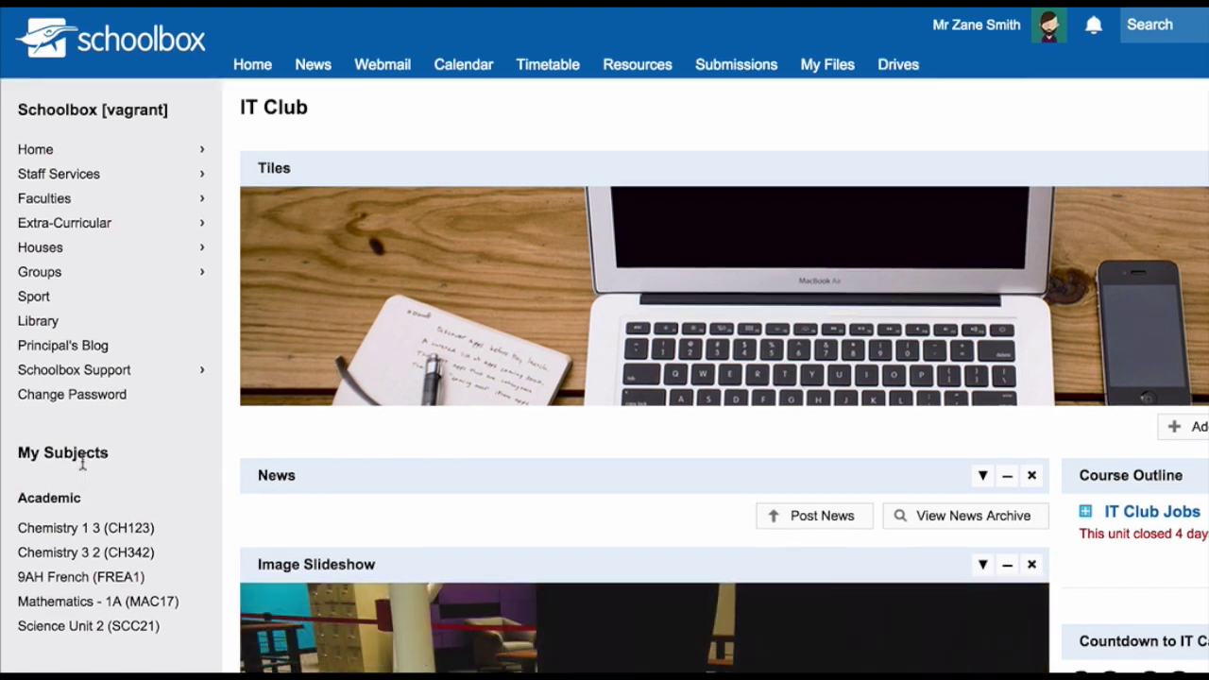
- Scroll the IT Club page to its vintage-computer slideshow, countdown, calendar and members
scroll(83, 482, down, 2)
scroll(83, 469, down, 3)
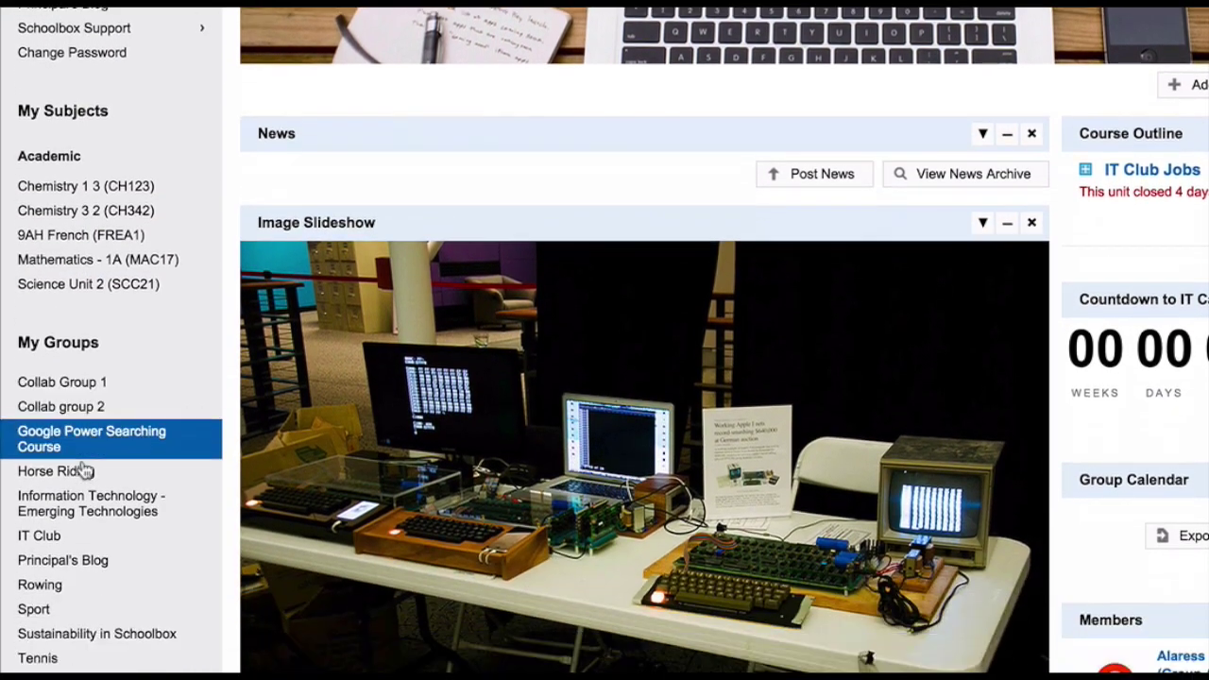